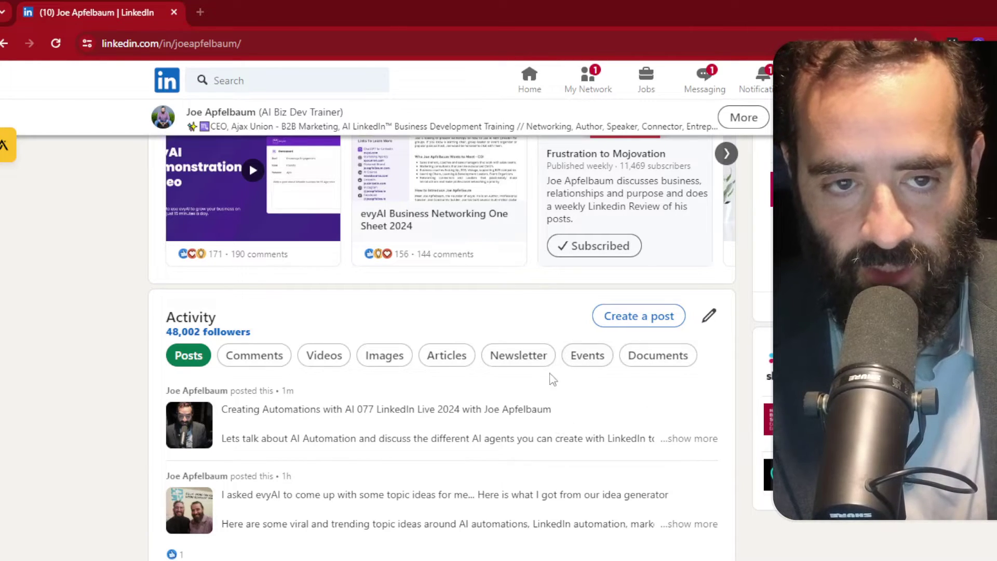
Step: Filter the profile's activity to Documents and scroll through the posted documents
left_click(656, 364)
scroll(672, 396, "down", 1)
scroll(466, 225, "down", 5)
scroll(493, 433, "up", 3)
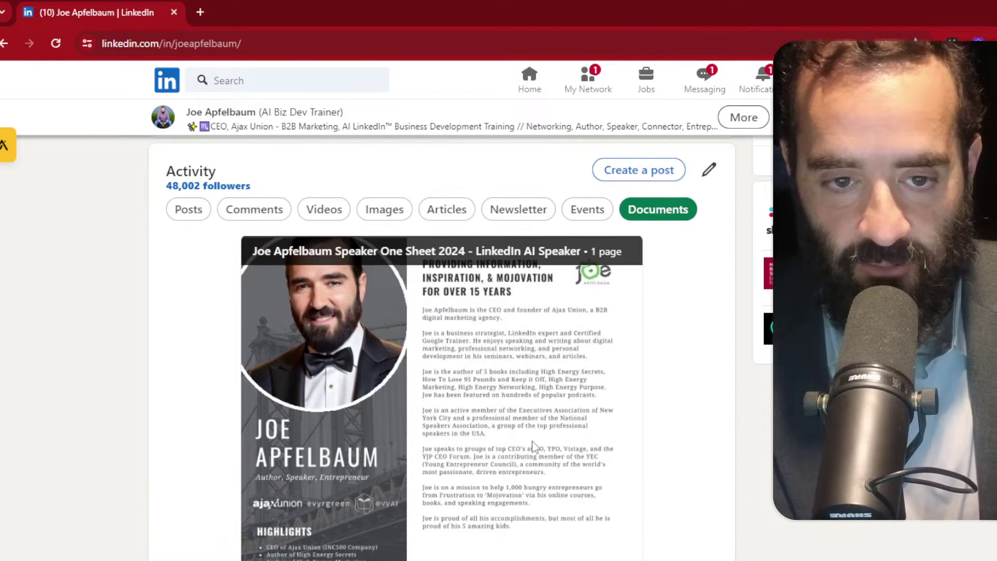
scroll(529, 441, "down", 3)
scroll(537, 445, "down", 4)
scroll(536, 445, "down", 4)
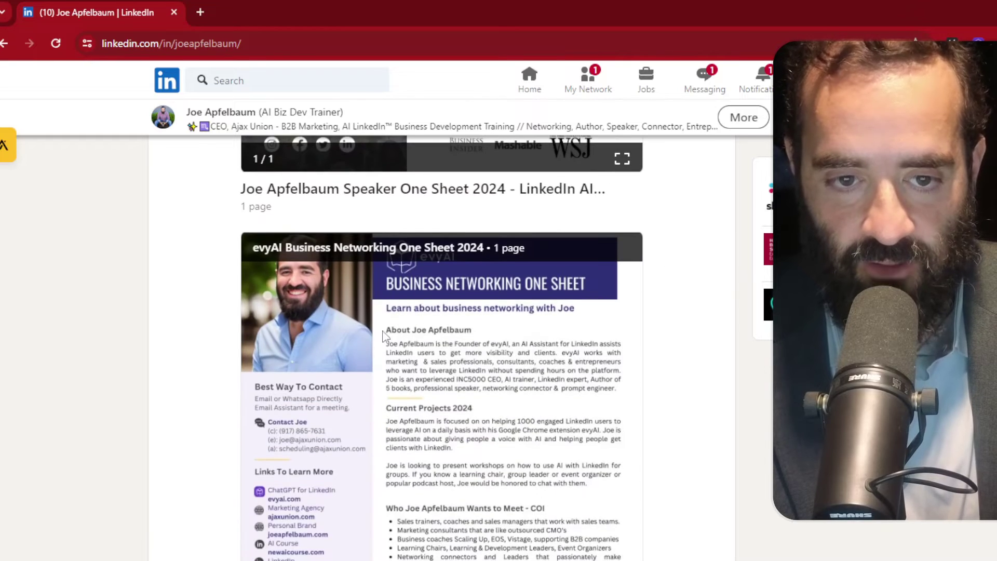
scroll(447, 507, "down", 7)
scroll(449, 501, "down", 6)
scroll(425, 383, "up", 5)
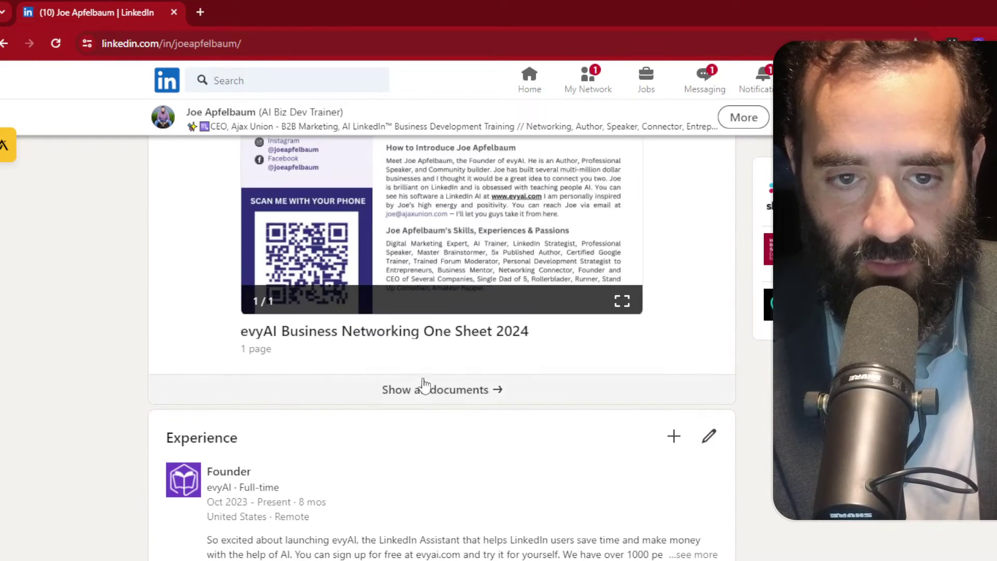
left_click(573, 403)
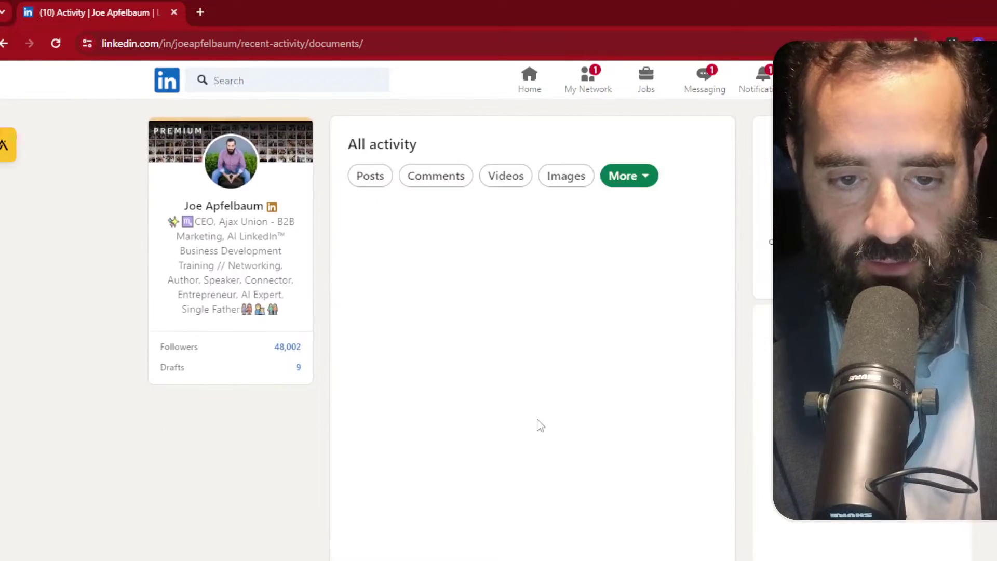
scroll(561, 418, "down", 5)
scroll(559, 416, "down", 15)
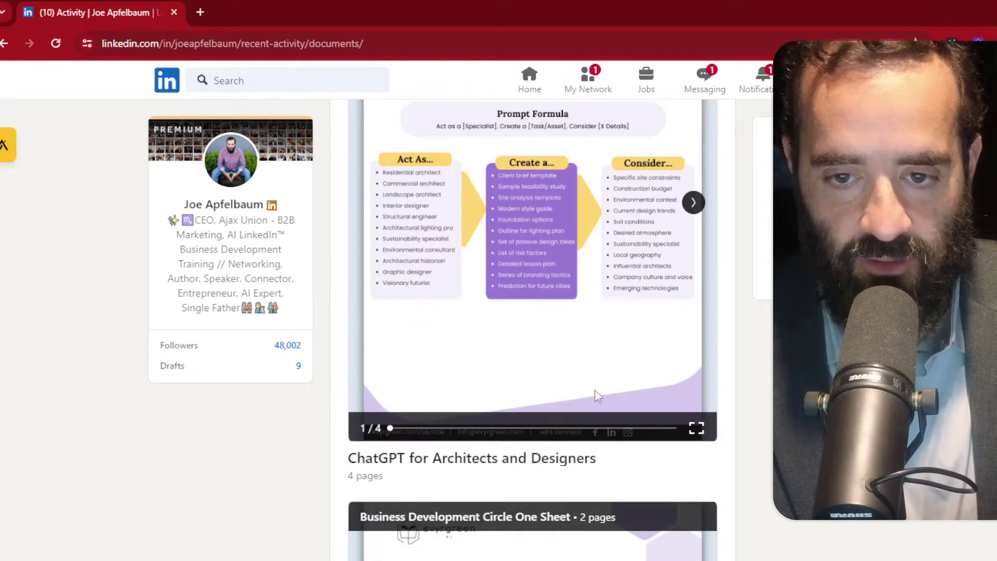
scroll(633, 388, "up", 3)
scroll(639, 368, "up", 3)
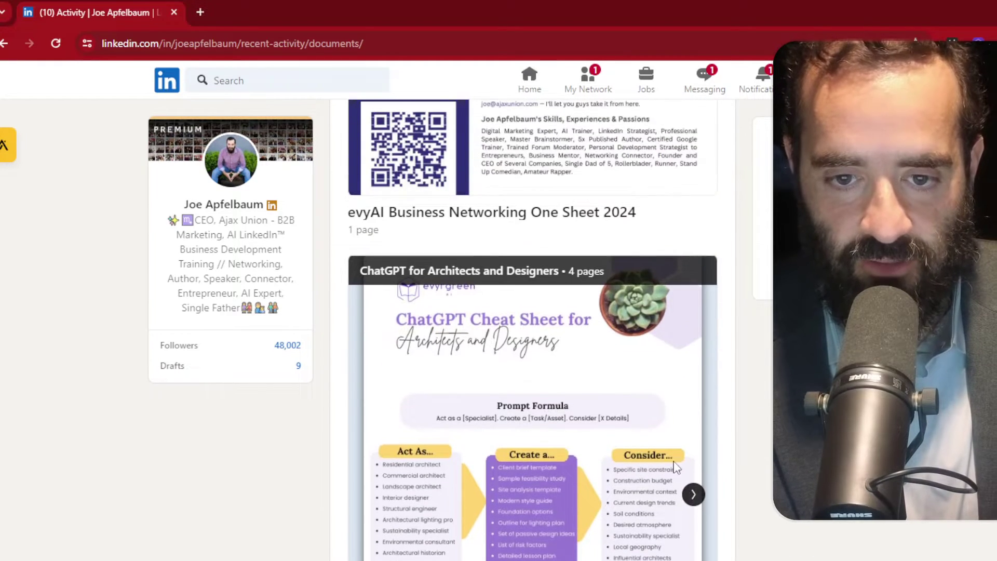
left_click(694, 495)
left_click(694, 495)
left_click(372, 495)
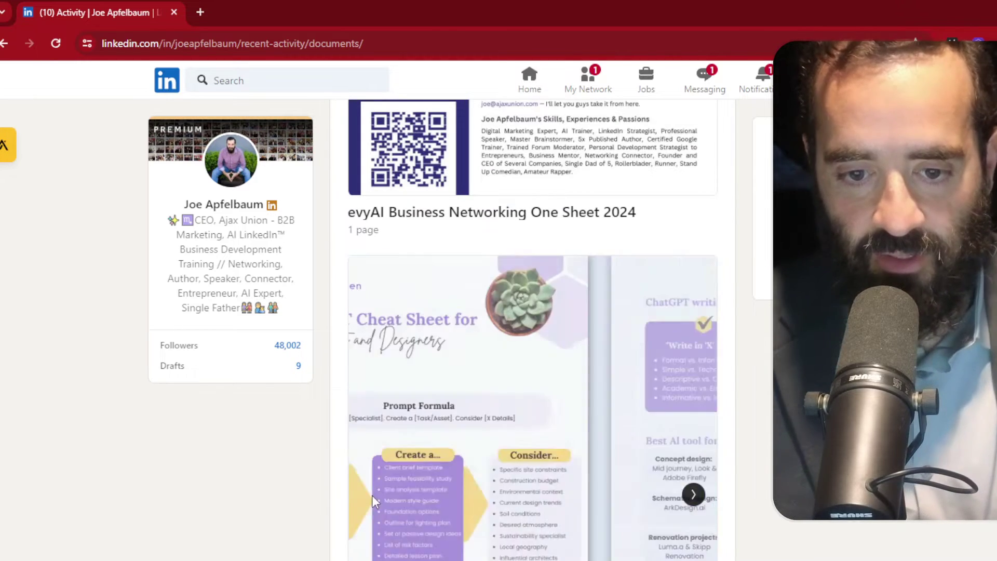
scroll(506, 472, "down", 6)
scroll(501, 457, "down", 1)
scroll(501, 457, "down", 2)
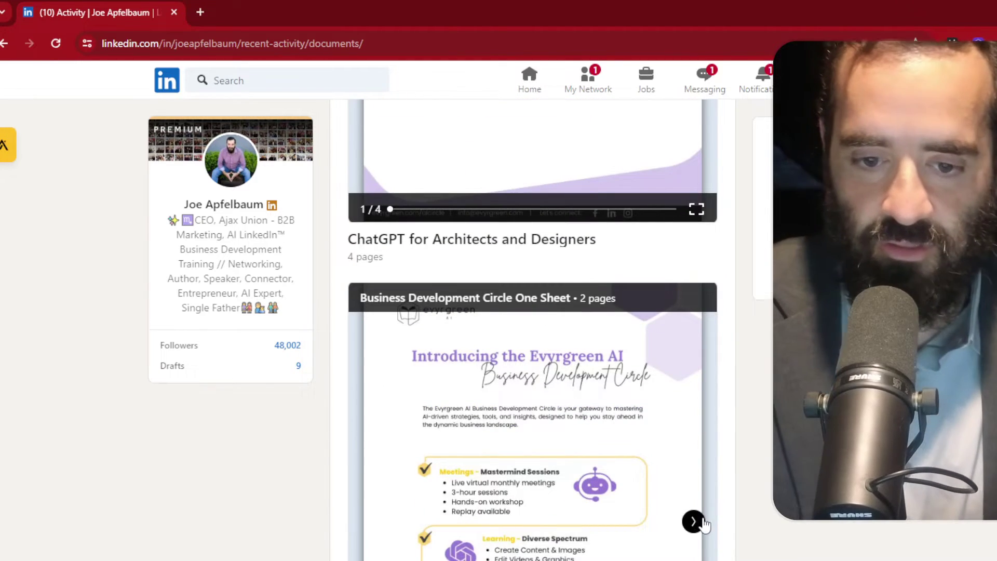
left_click(694, 521)
scroll(698, 520, "down", 3)
scroll(613, 503, "down", 3)
scroll(631, 493, "down", 1)
scroll(664, 447, "down", 3)
scroll(688, 417, "up", 3)
left_click(693, 467)
left_click(693, 467)
left_click(693, 467)
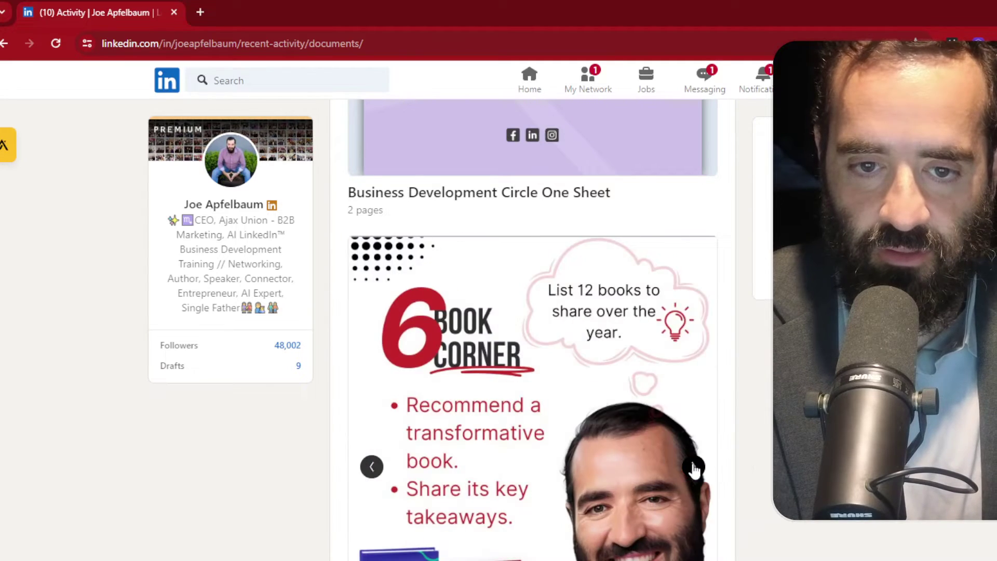
left_click(693, 466)
left_click(693, 466)
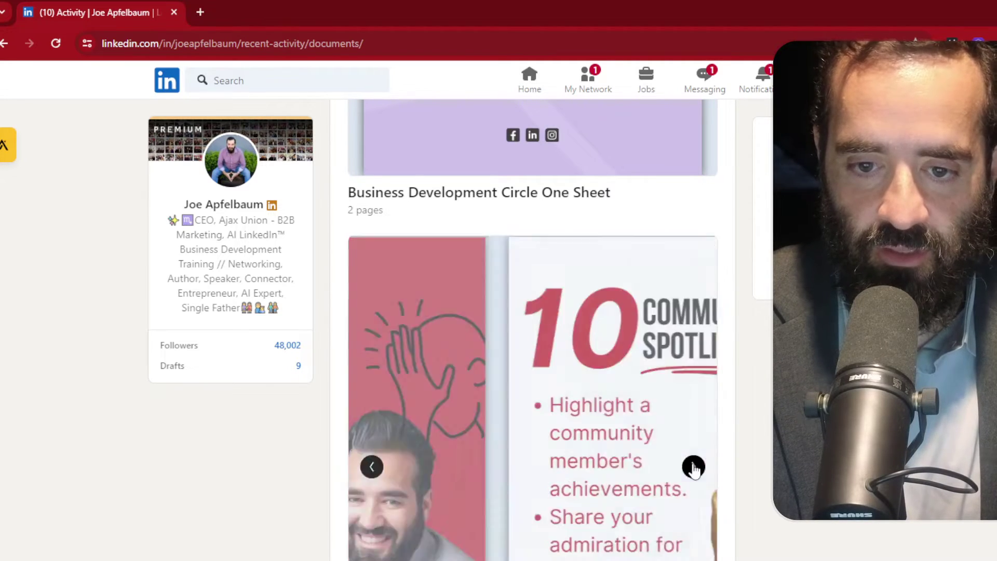
left_click(693, 466)
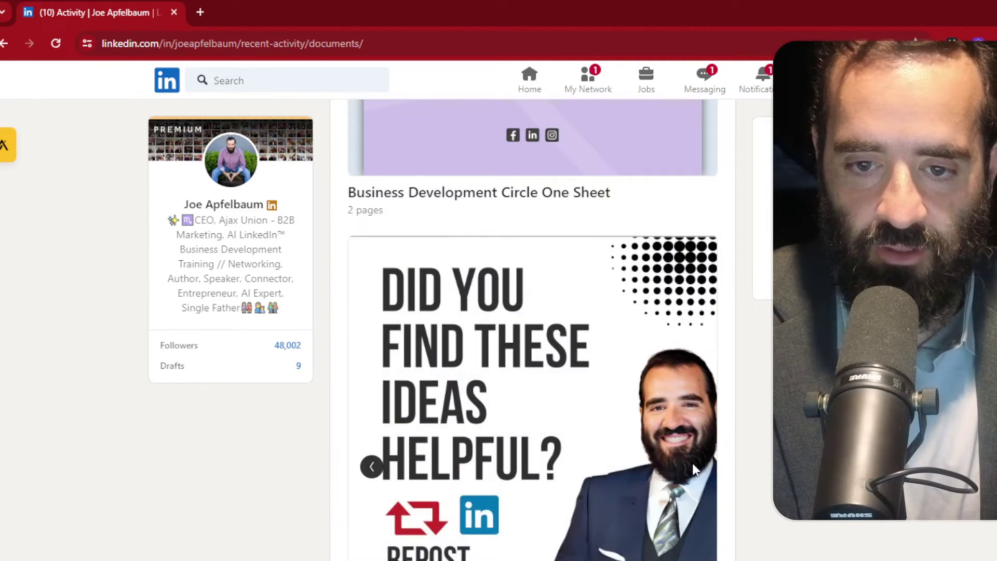
left_click(372, 466)
scroll(512, 438, "down", 4)
scroll(512, 438, "down", 1)
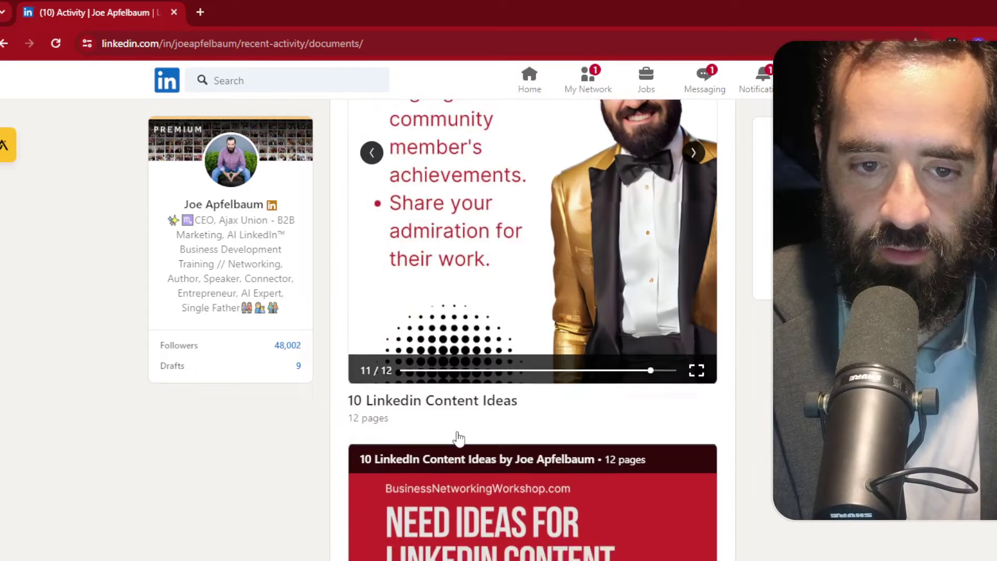
scroll(512, 438, "down", 1)
scroll(571, 408, "down", 5)
scroll(625, 401, "down", 5)
scroll(634, 397, "down", 4)
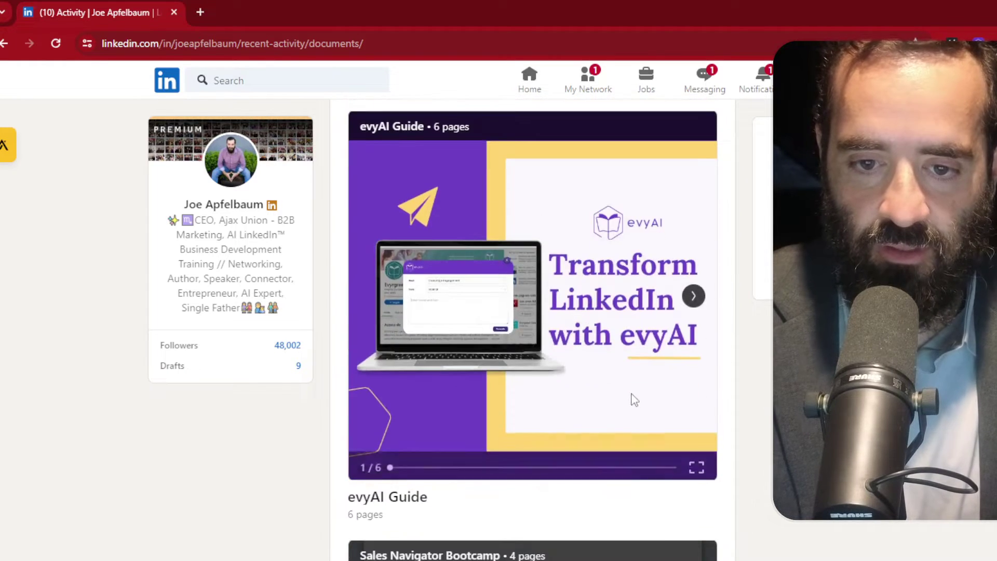
left_click(576, 418)
scroll(574, 417, "up", 3)
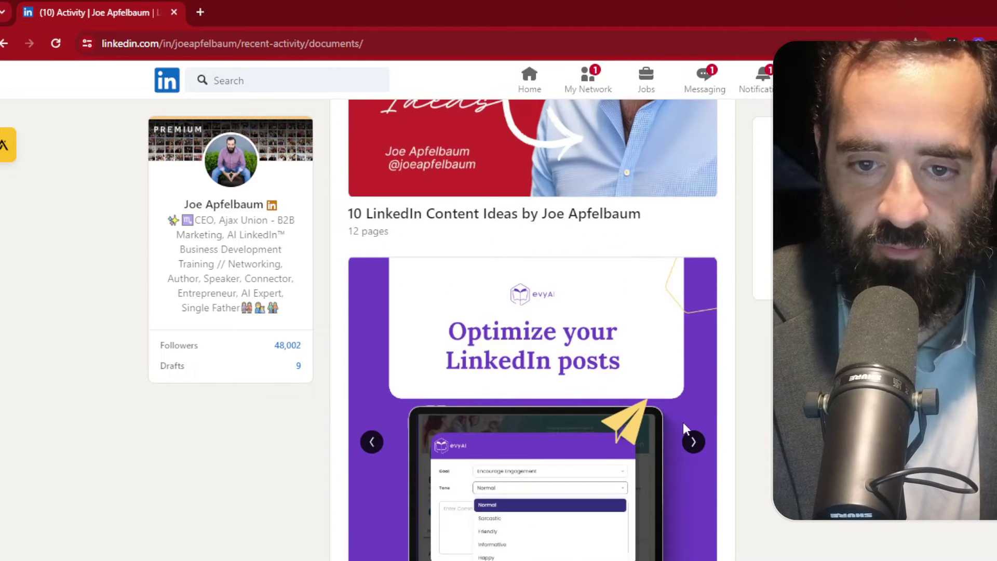
left_click(694, 443)
left_click(694, 442)
scroll(312, 465, "up", 3)
scroll(509, 363, "up", 5)
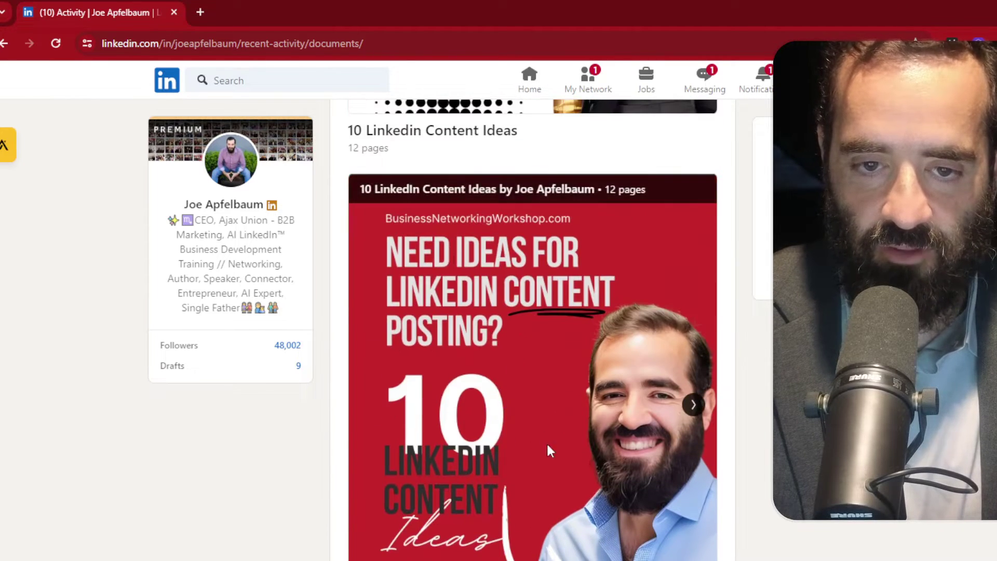
scroll(547, 454, "down", 5)
scroll(539, 516, "down", 5)
scroll(571, 494, "down", 5)
scroll(582, 485, "down", 3)
scroll(642, 471, "down", 2)
scroll(642, 471, "down", 5)
scroll(643, 468, "down", 7)
scroll(643, 467, "down", 5)
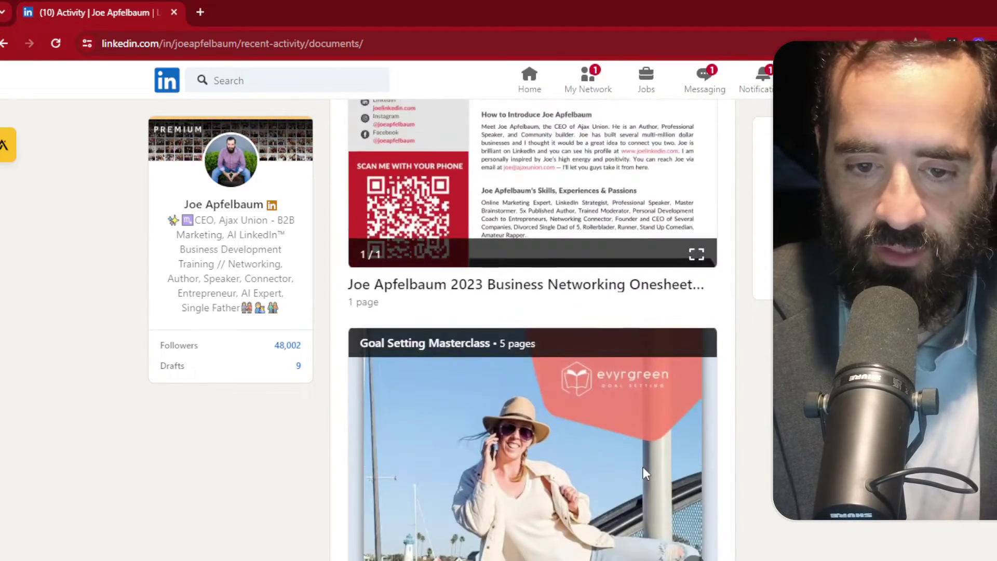
scroll(643, 466, "down", 3)
scroll(644, 389, "down", 1)
scroll(644, 388, "down", 5)
scroll(645, 393, "down", 6)
scroll(646, 393, "up", 5)
scroll(645, 393, "up", 6)
scroll(634, 373, "up", 7)
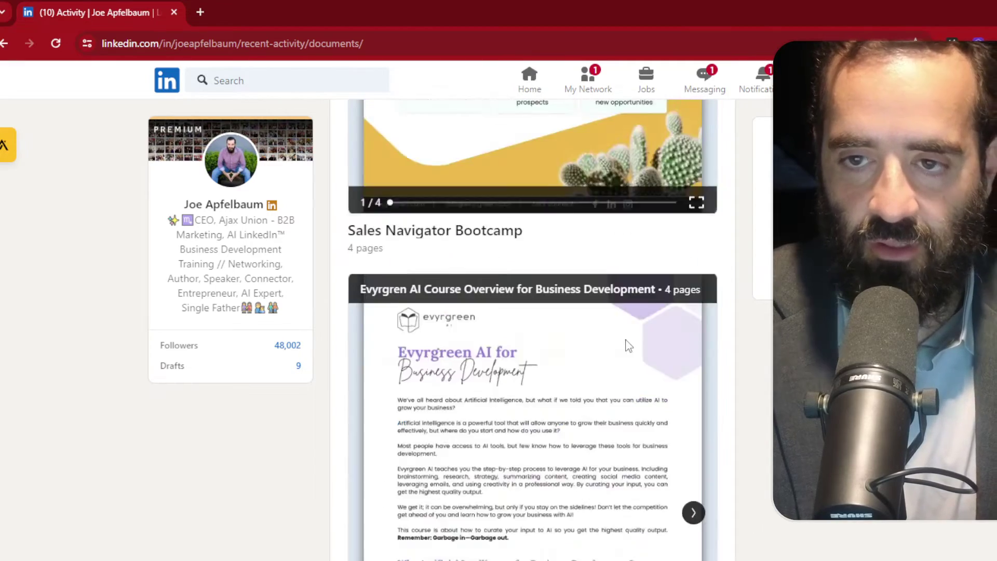
scroll(618, 346, "up", 3)
scroll(611, 348, "up", 8)
Step: Go to canva.com from the browser address bar
left_click(324, 42)
type("canva.com")
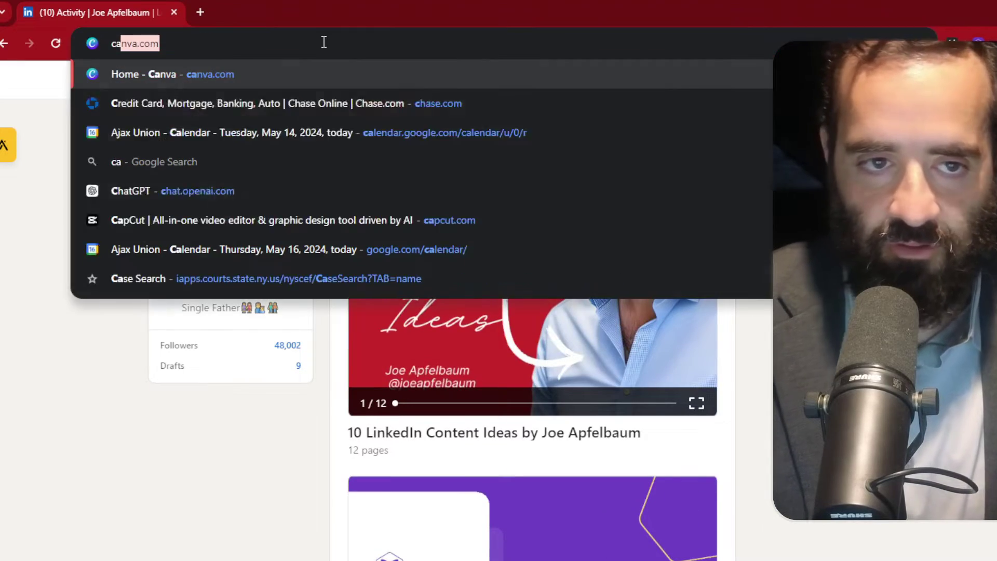
key("Return")
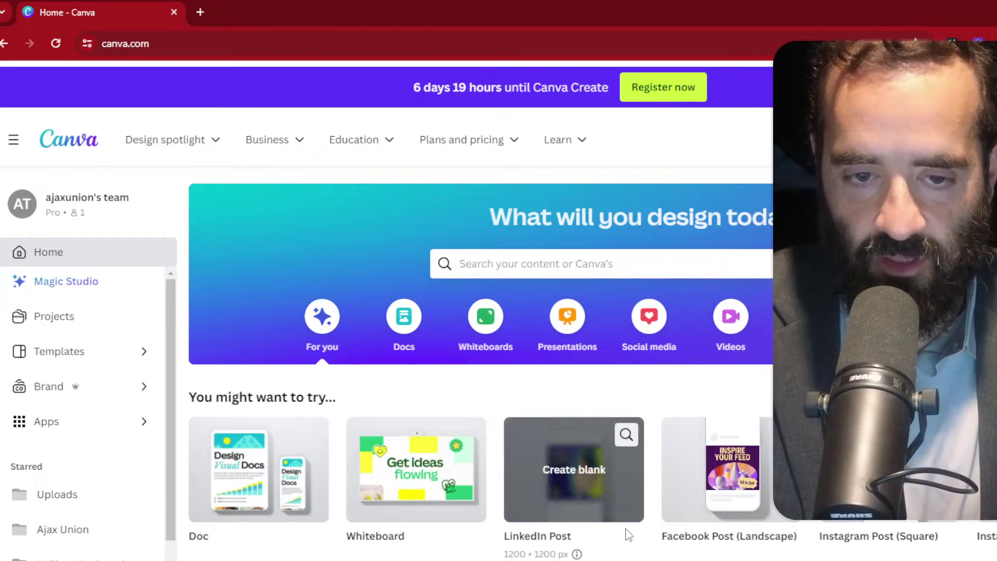
scroll(470, 377, "down", 3)
scroll(472, 378, "up", 2)
scroll(472, 380, "up", 1)
Step: Search Canva for 'carousel' to bring up the LinkedIn Carousel suggestion
left_click(566, 263)
type("cara")
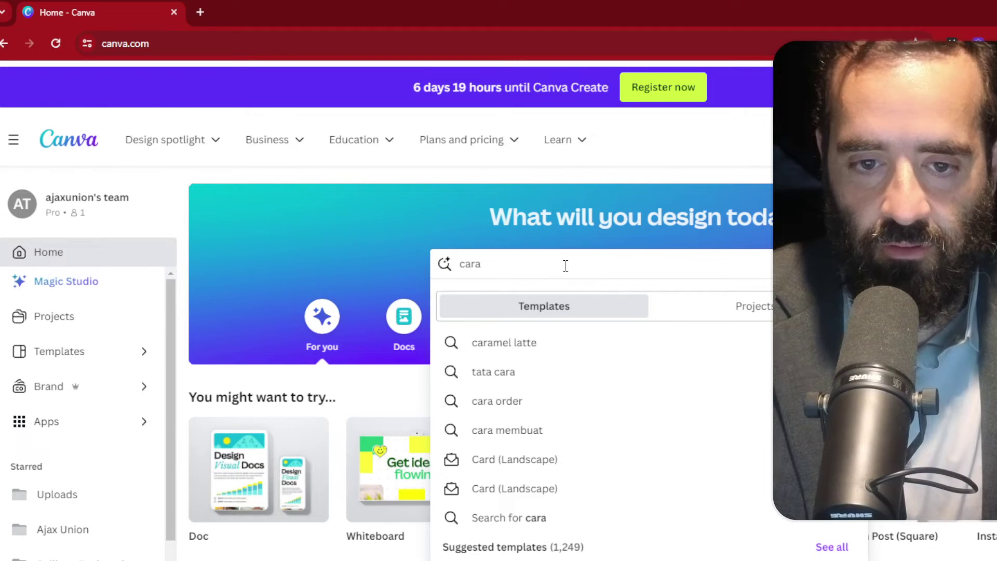
type("p")
key("BackSpace")
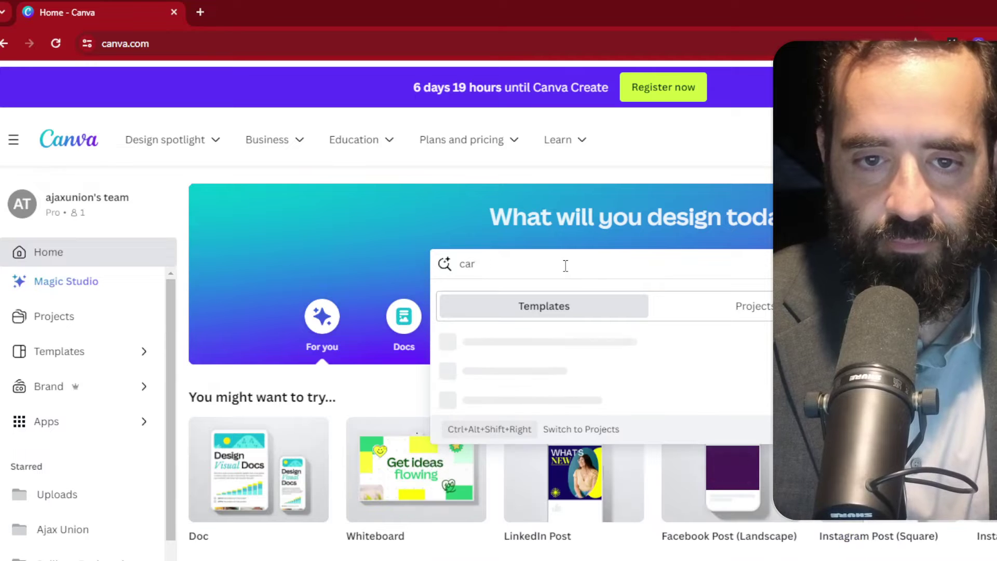
type("ou")
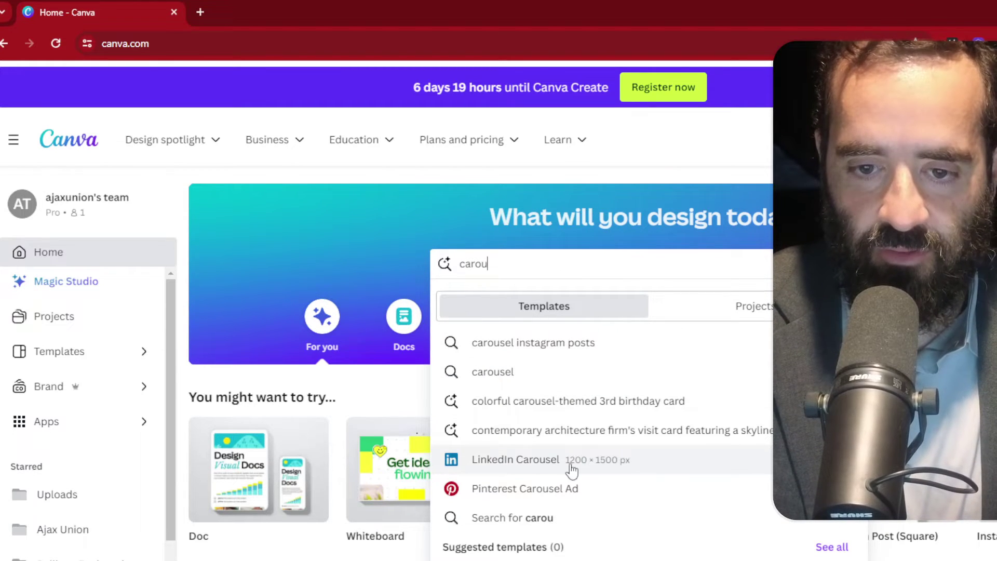
Step: Browse the LinkedIn Carousel templates and preview the blue 'Networking that works!' template
left_click(596, 473)
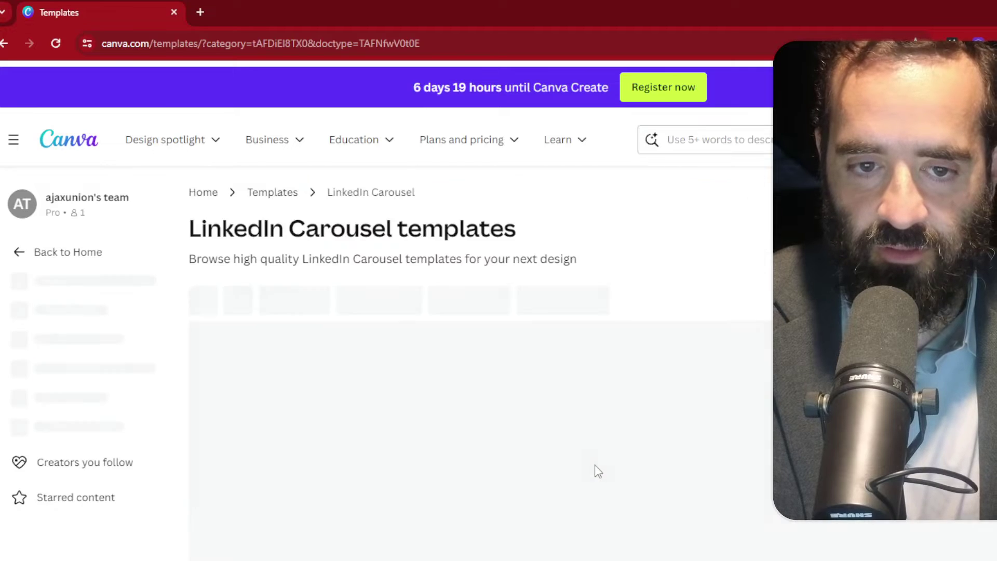
scroll(619, 423, "down", 2)
scroll(619, 423, "down", 3)
scroll(619, 423, "down", 3)
scroll(619, 423, "down", 3)
scroll(619, 423, "down", 4)
scroll(619, 423, "down", 6)
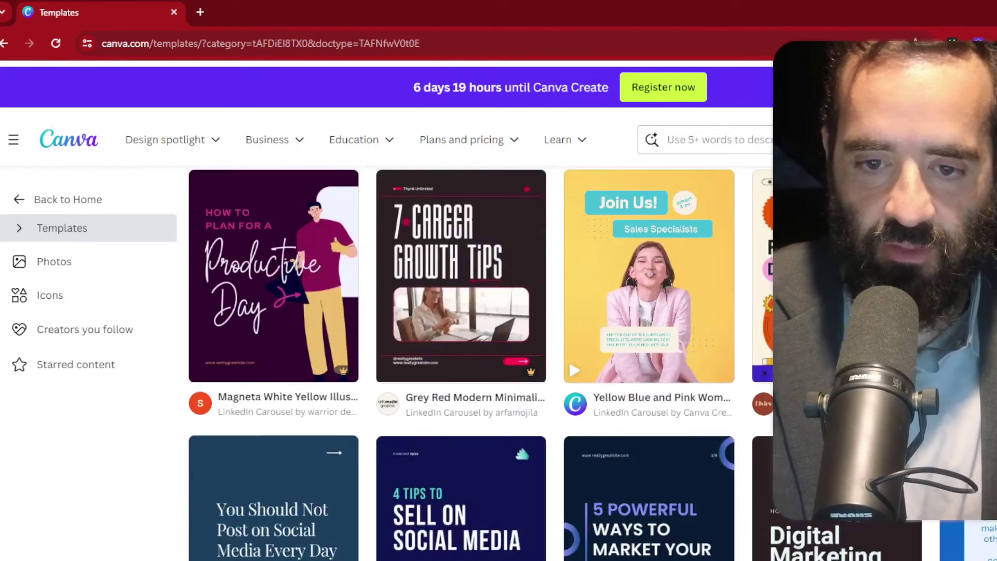
scroll(619, 423, "up", 2)
scroll(619, 423, "up", 2)
scroll(619, 423, "up", 6)
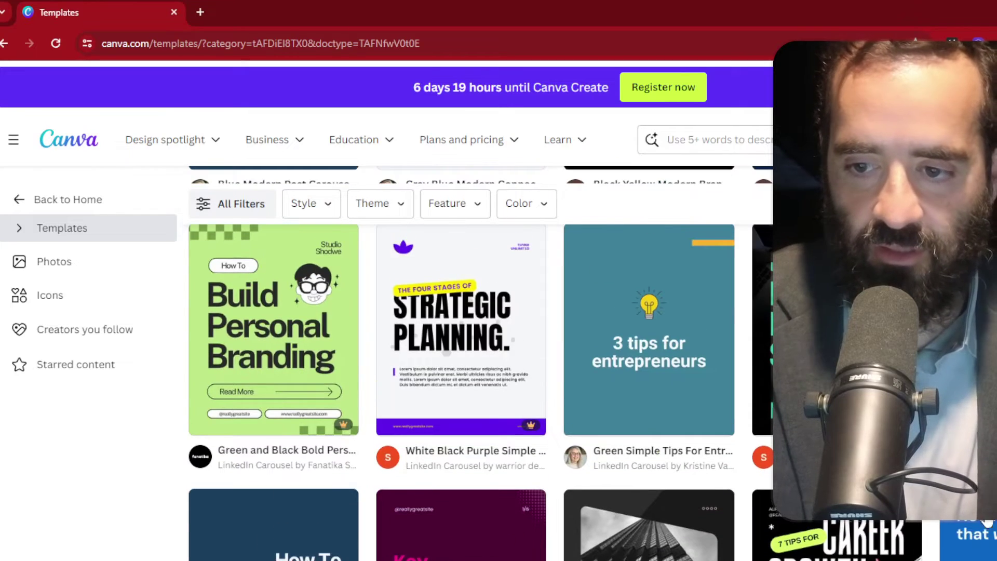
scroll(619, 423, "down", 3)
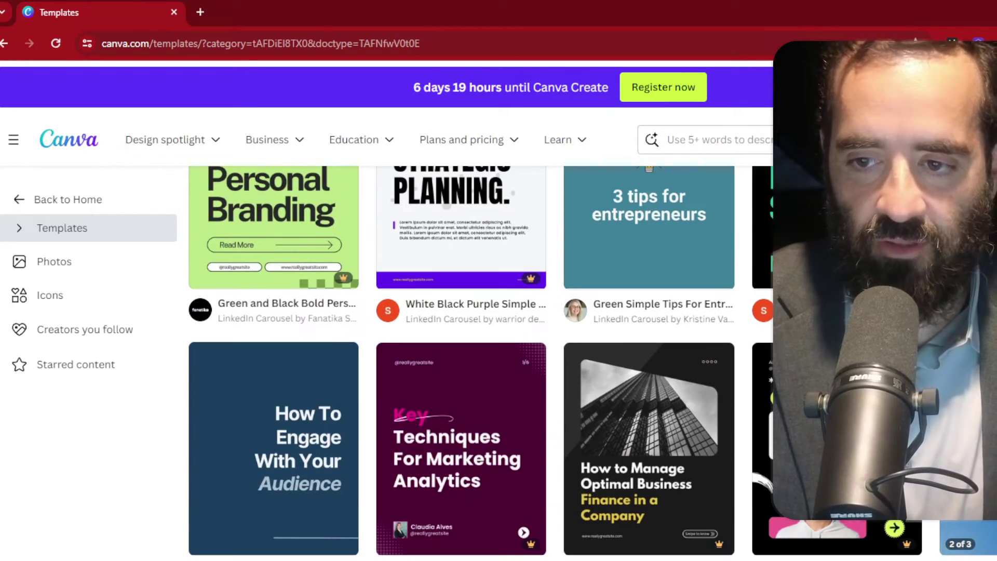
left_click(762, 447)
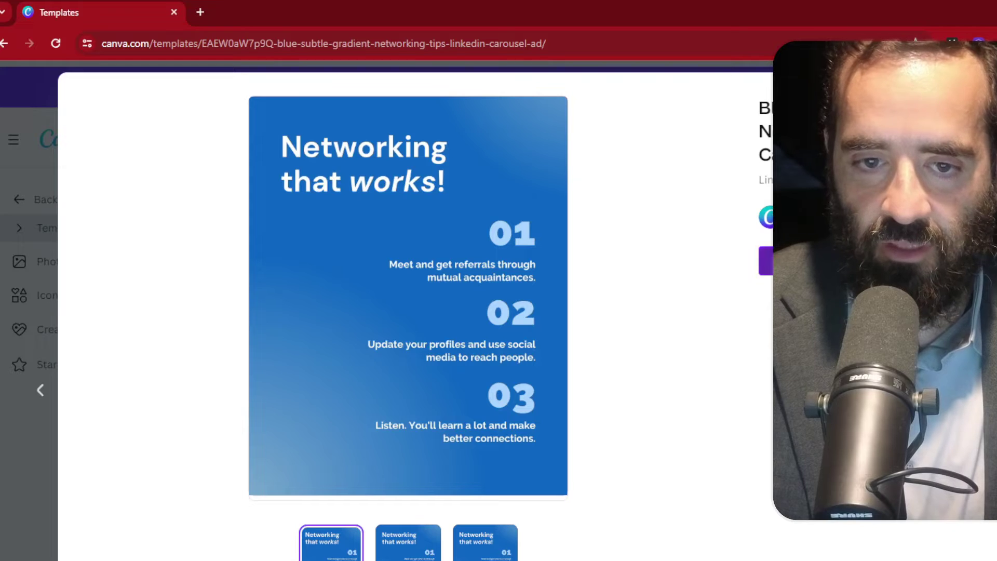
Step: Start a design from the template and prefix its heading with 'AI'
left_click(831, 260)
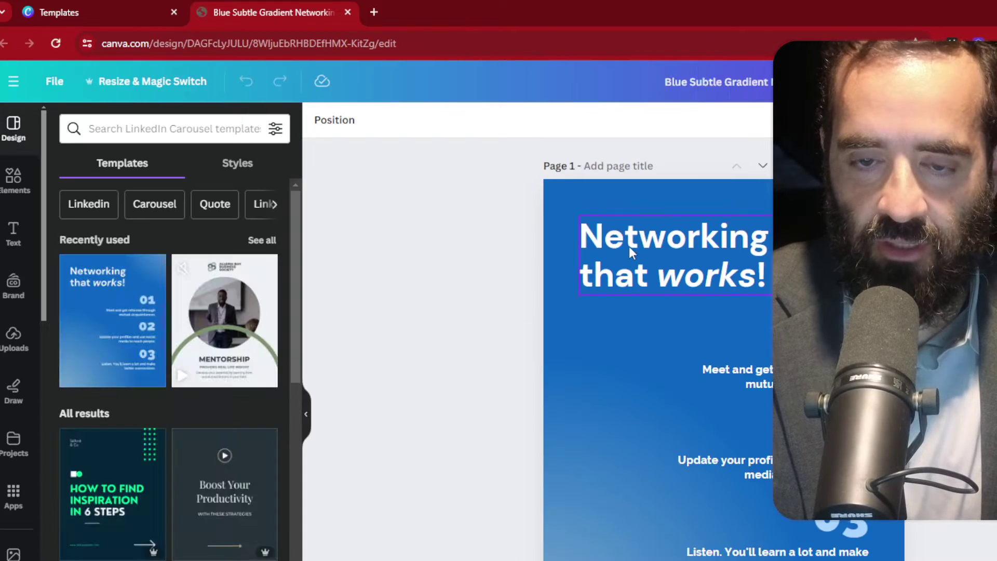
left_click(603, 234)
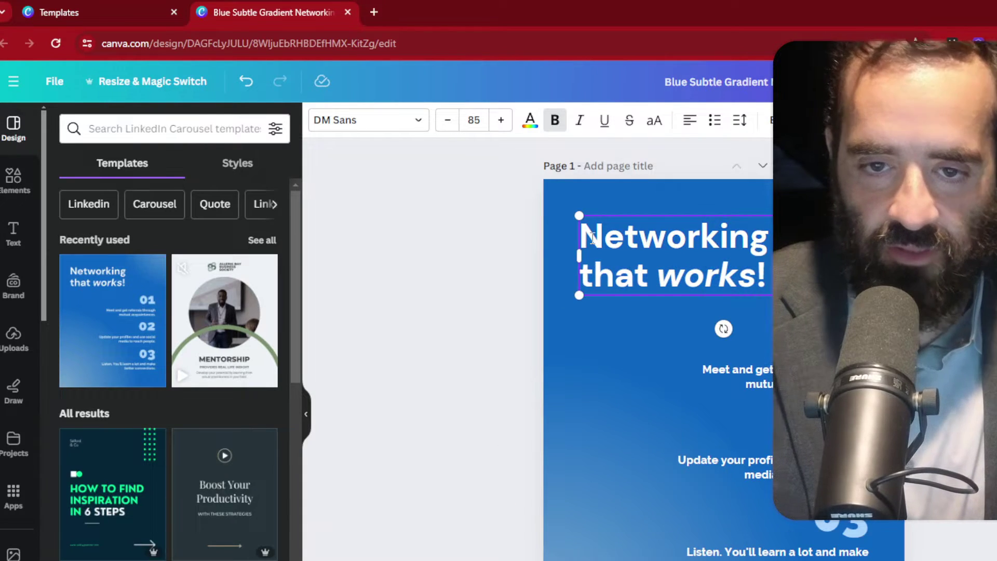
type("AI")
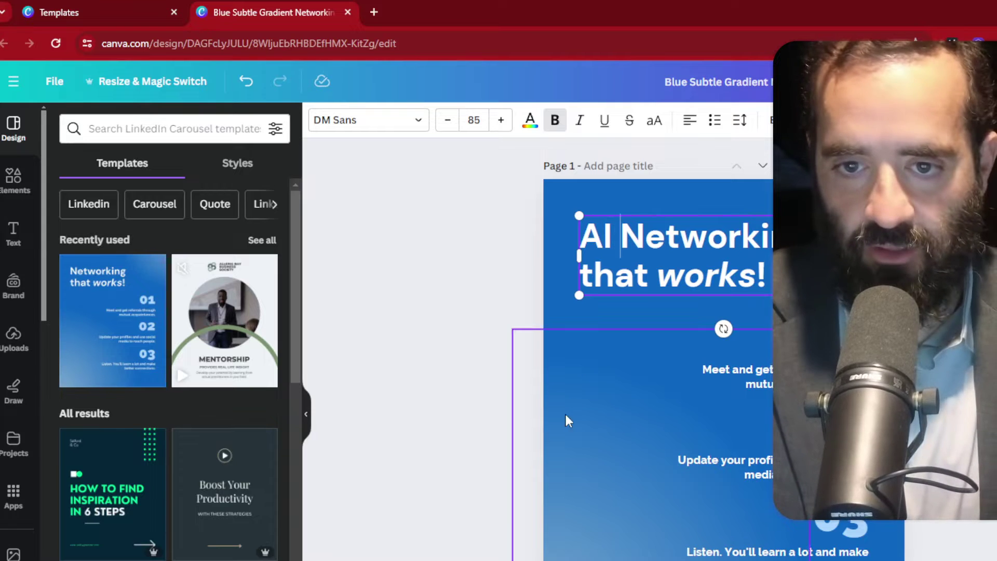
left_click(566, 413)
left_click(727, 377)
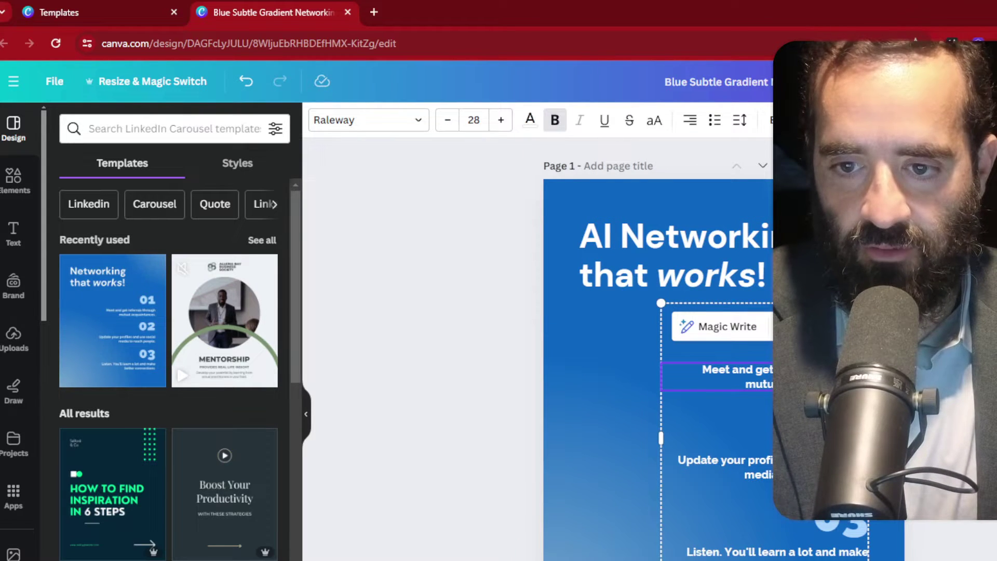
Step: Scroll through carousel pages 2 and 3 and back up
scroll(690, 437, "down", 1)
scroll(691, 438, "down", 4)
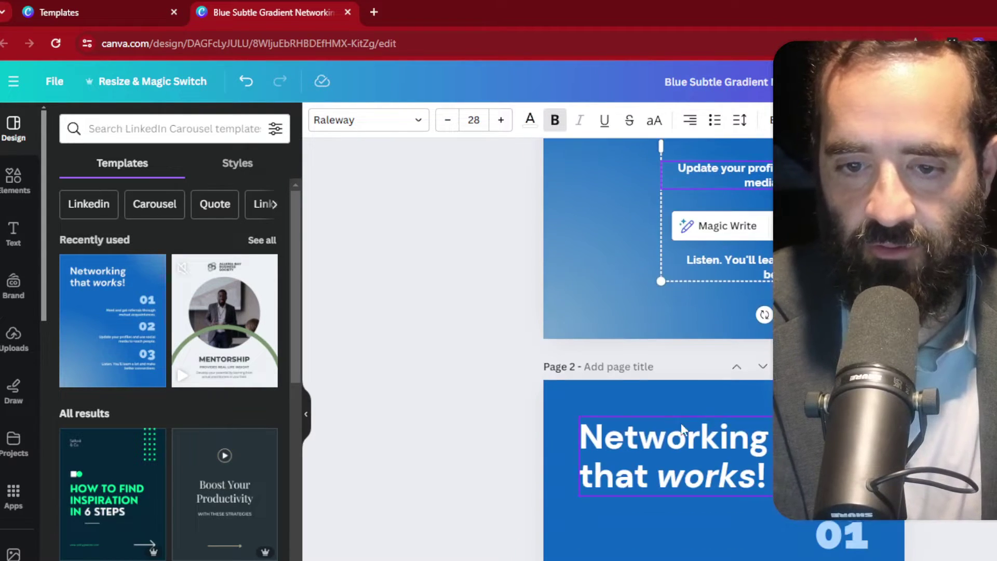
scroll(690, 437, "down", 5)
scroll(693, 434, "down", 5)
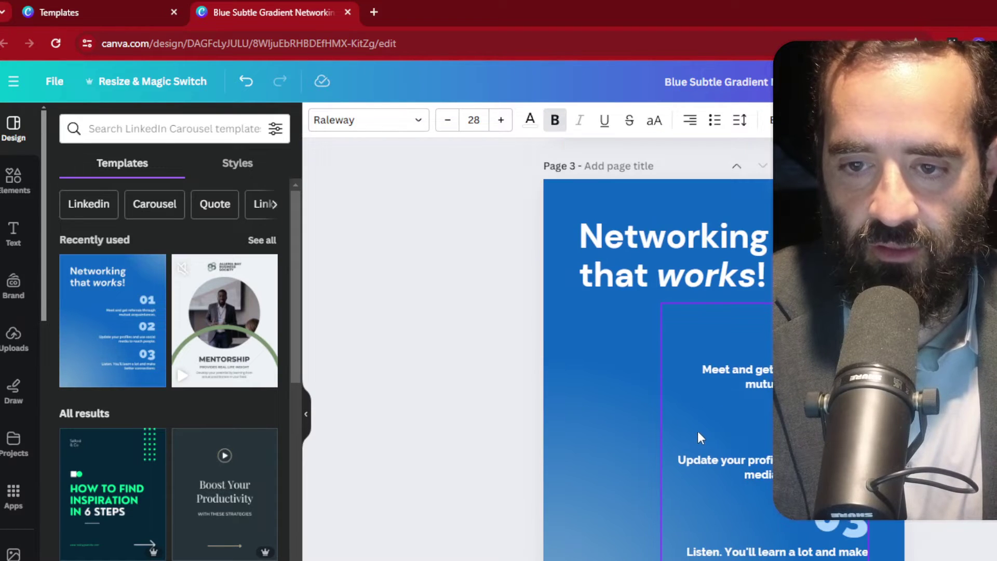
scroll(697, 430, "up", 5)
scroll(697, 430, "up", 10)
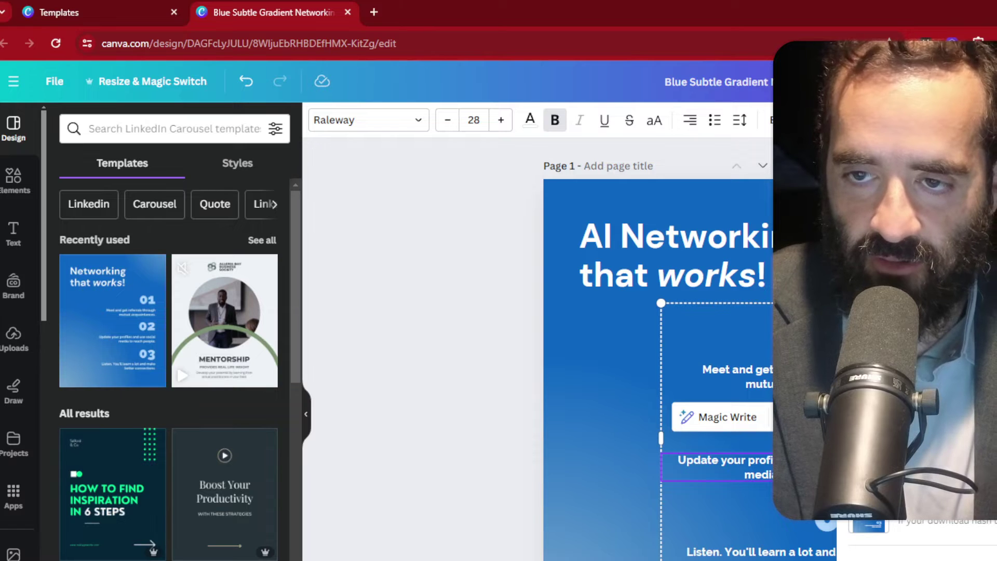
Step: Dismiss the Canva download notice and go to linkedin.com
left_click(413, 166)
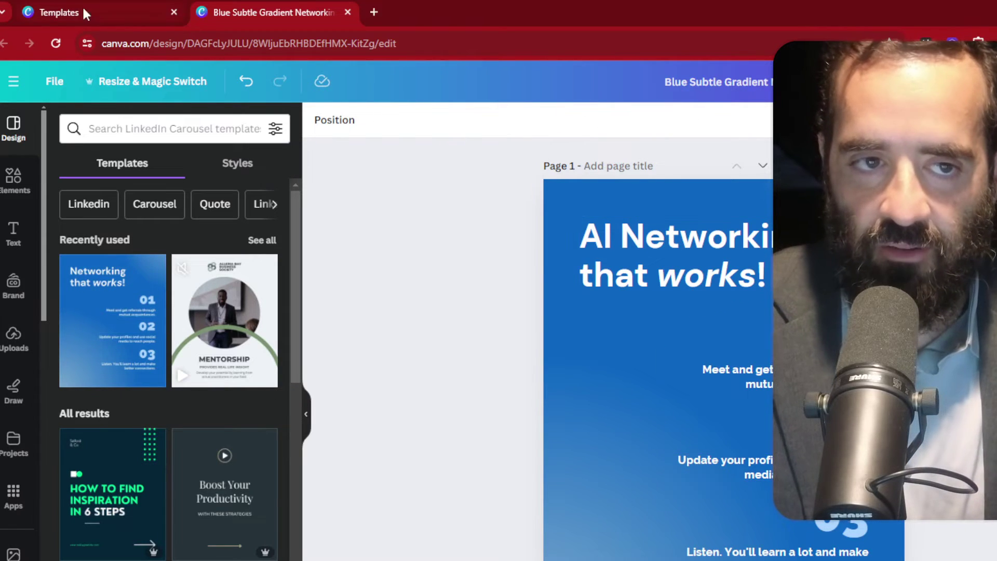
left_click(328, 41)
type("linkedin.com")
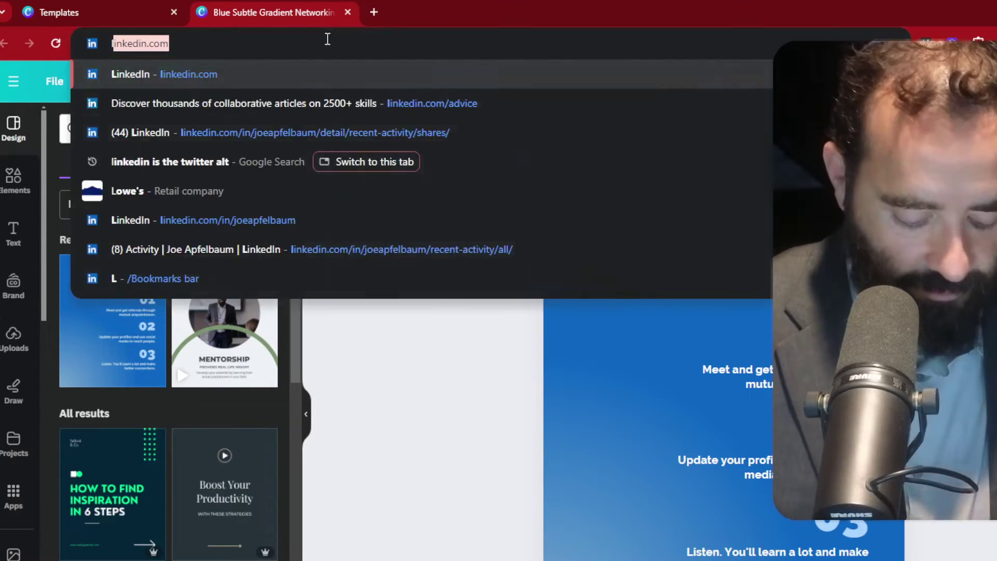
key("Return")
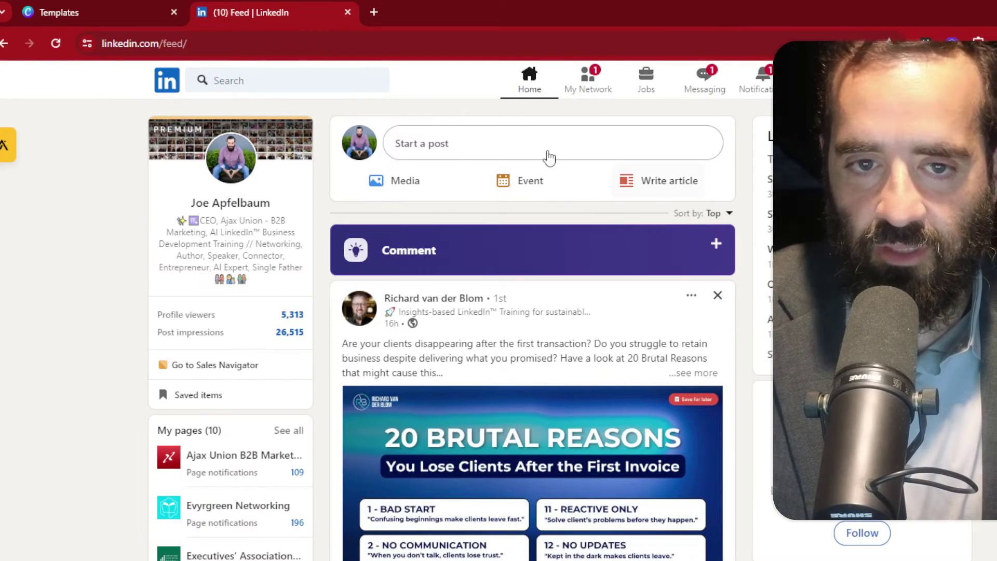
Step: Start a new LinkedIn post and choose to add a document
left_click(499, 150)
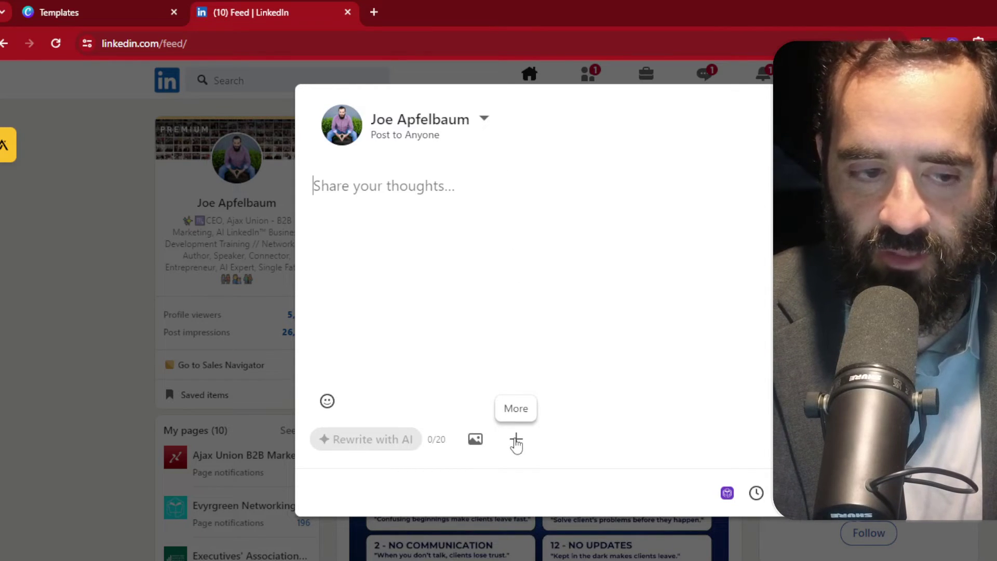
left_click(516, 443)
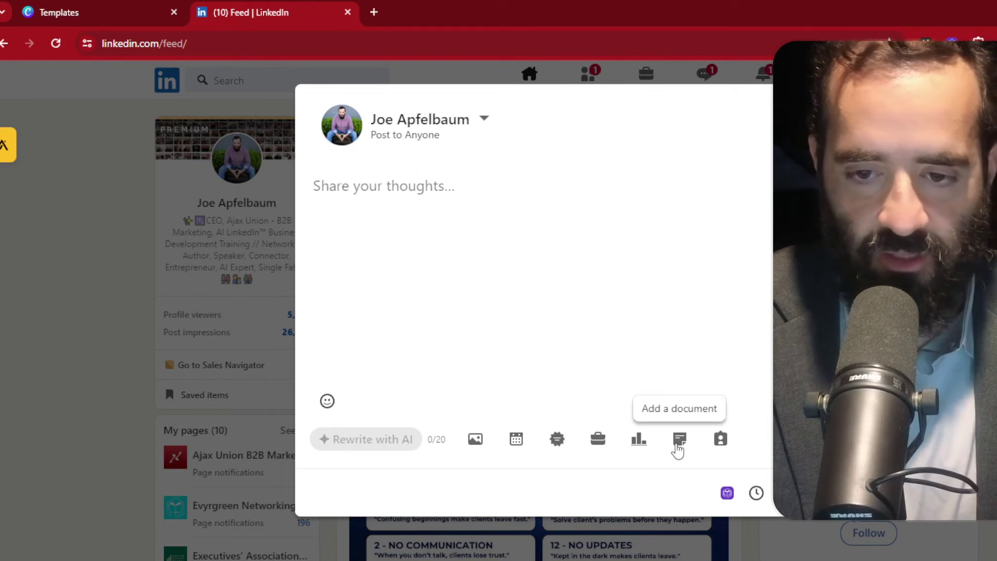
left_click(678, 440)
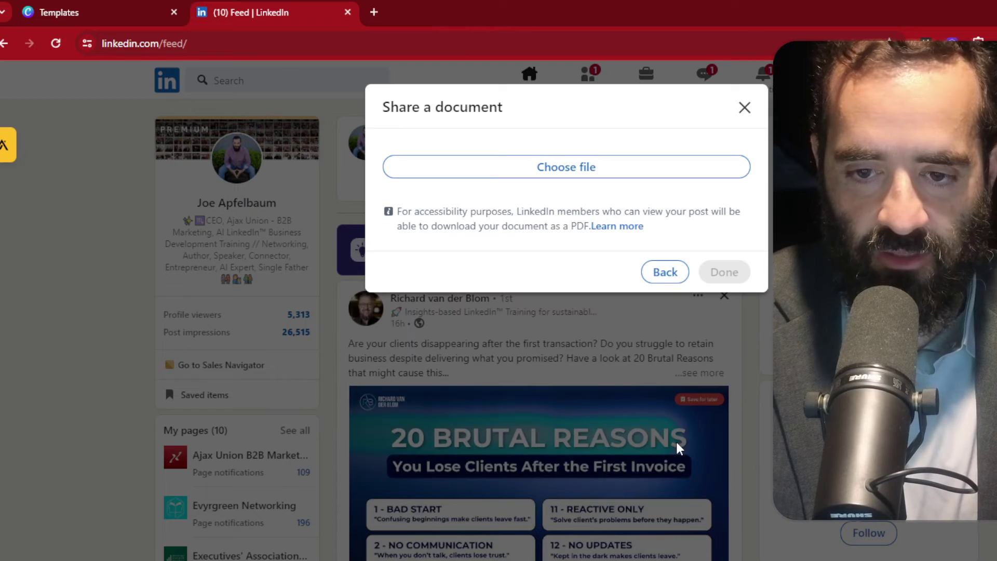
Step: Upload the Blue Subtle Gradient carousel PDF titled 'AI Networking that works'
left_click(550, 172)
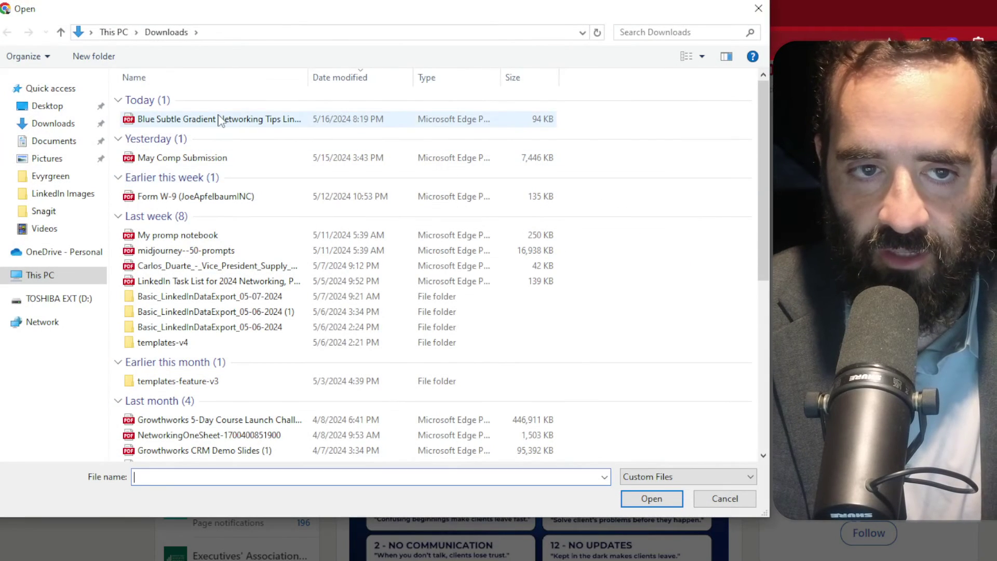
left_click(149, 124)
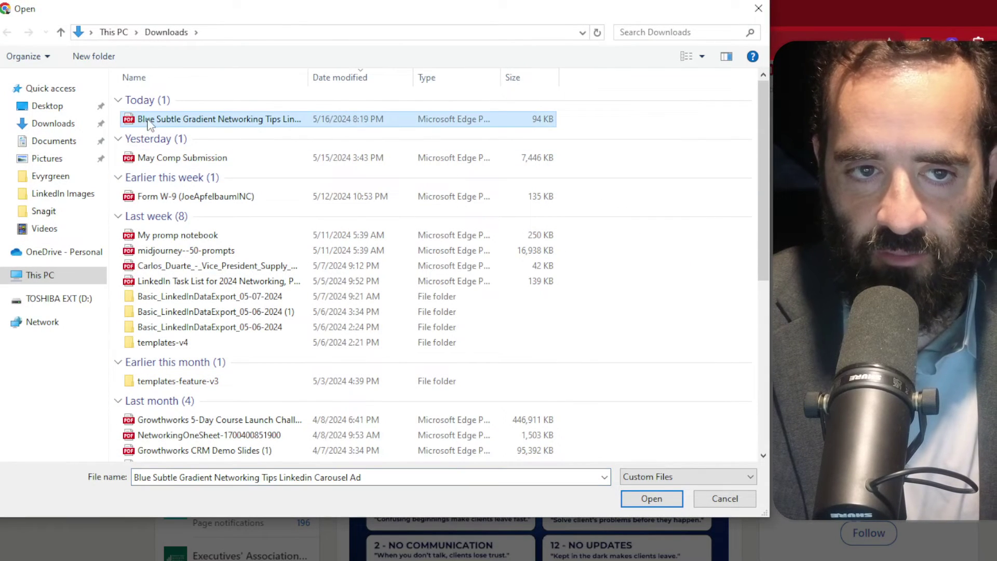
left_click(652, 499)
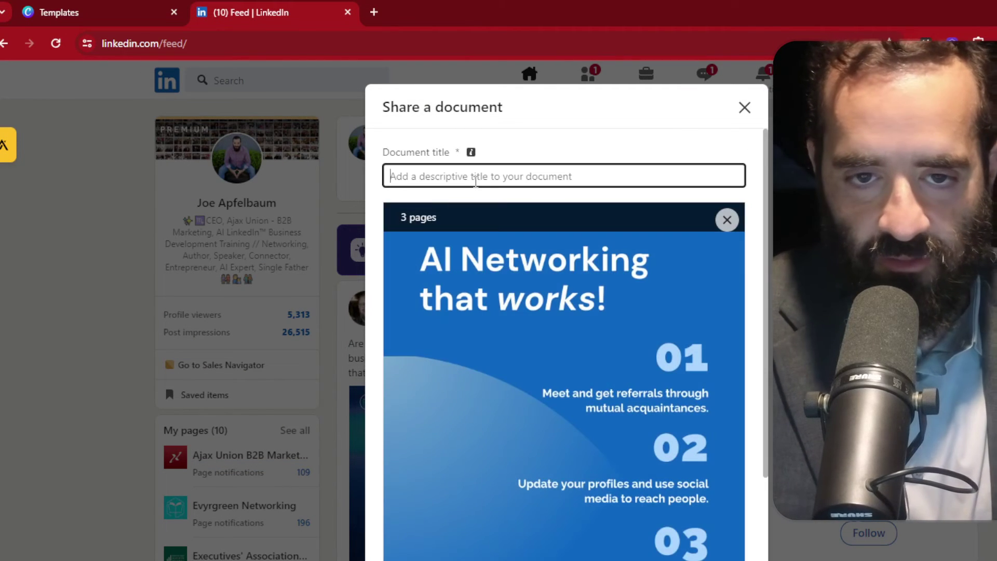
type("AI N")
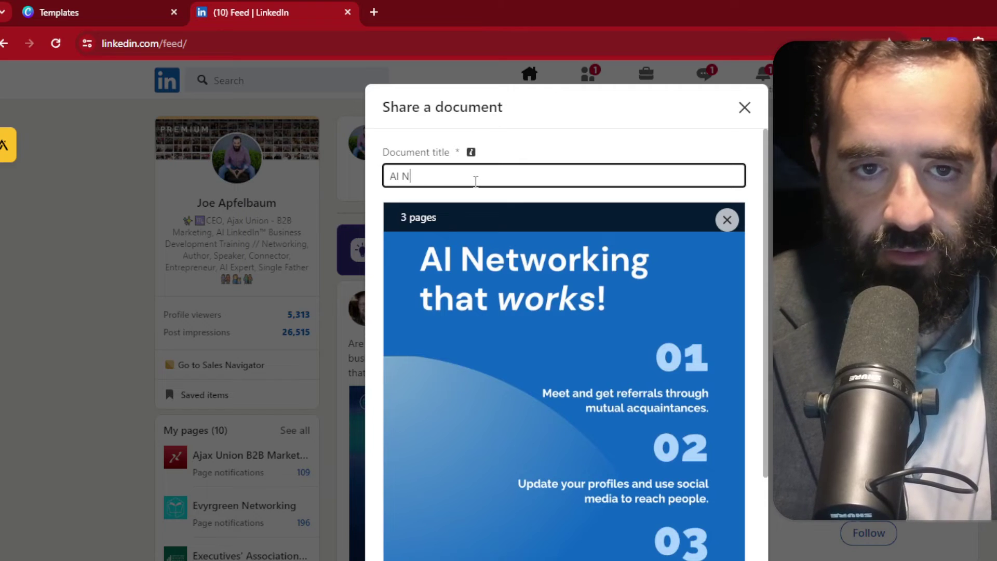
type("etwrk")
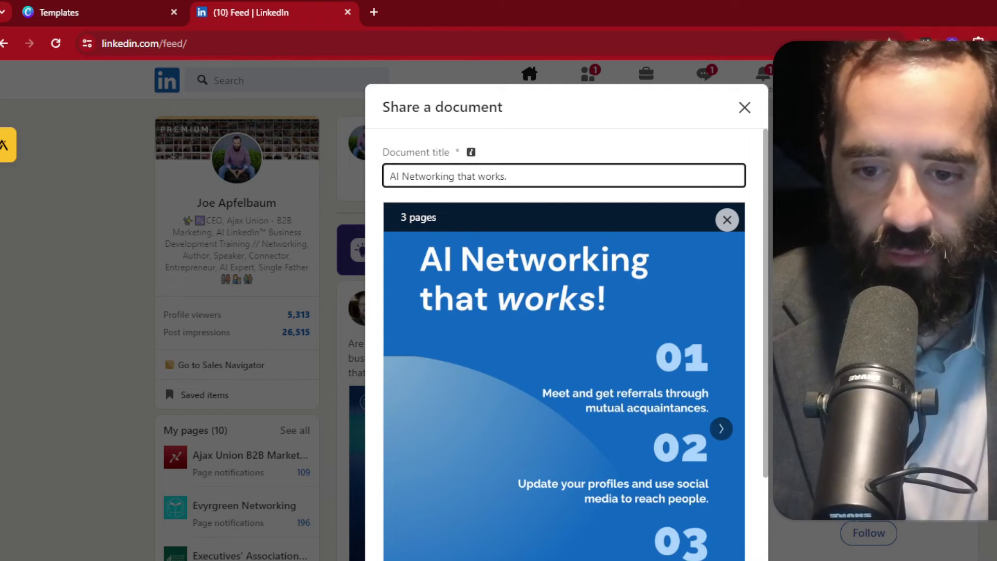
key("Return")
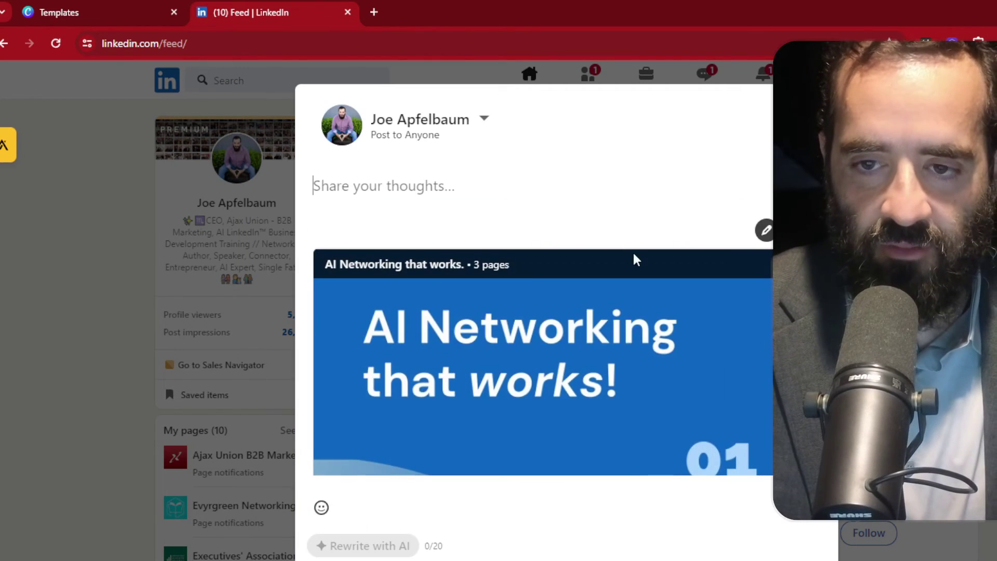
Step: Generate the post text in evyAI from the networking prompt using the full-length persona
left_click(764, 229)
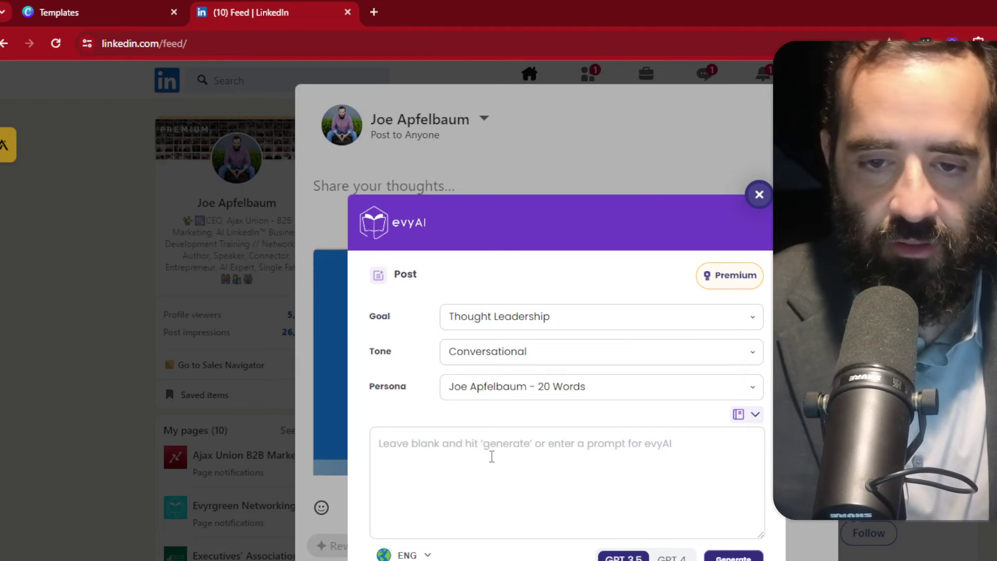
type("Wo")
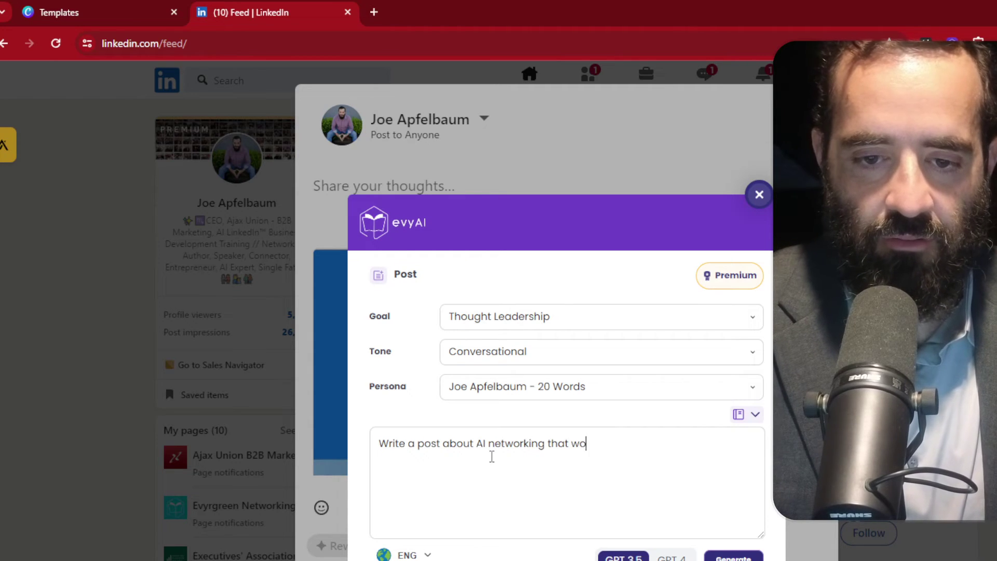
left_click(542, 386)
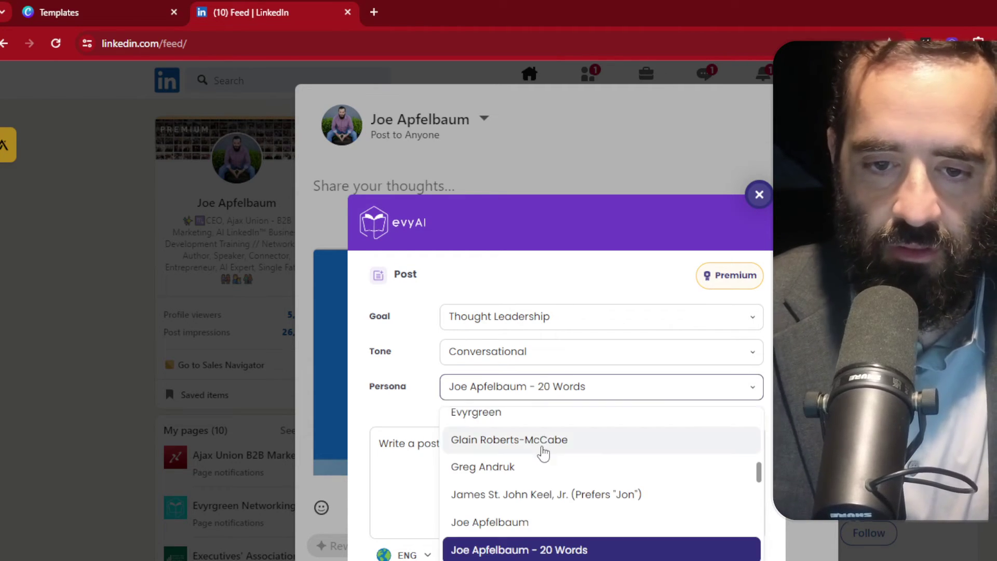
left_click(547, 522)
left_click(732, 556)
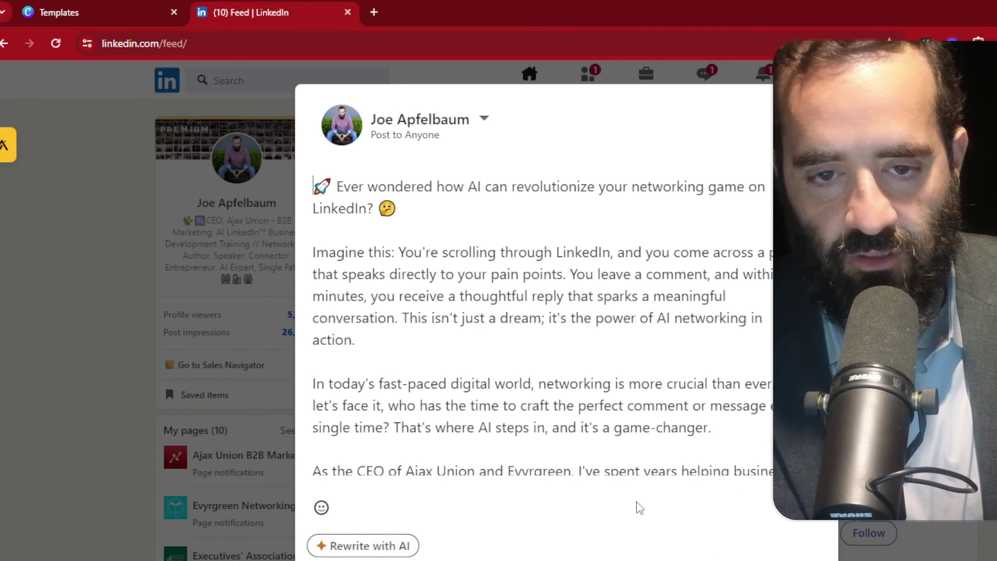
scroll(481, 304, "down", 3)
scroll(481, 303, "down", 5)
scroll(478, 301, "down", 5)
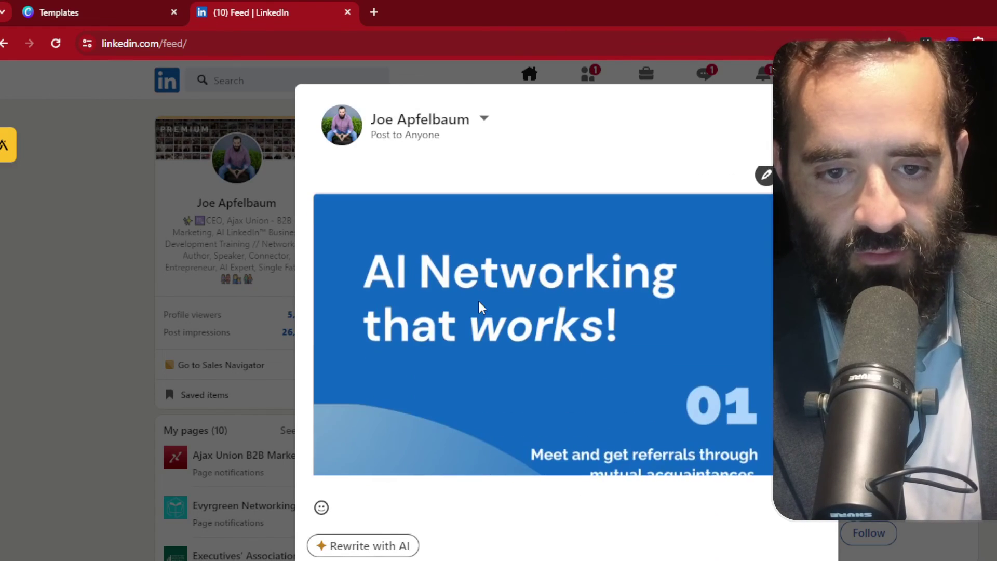
scroll(478, 300, "down", 3)
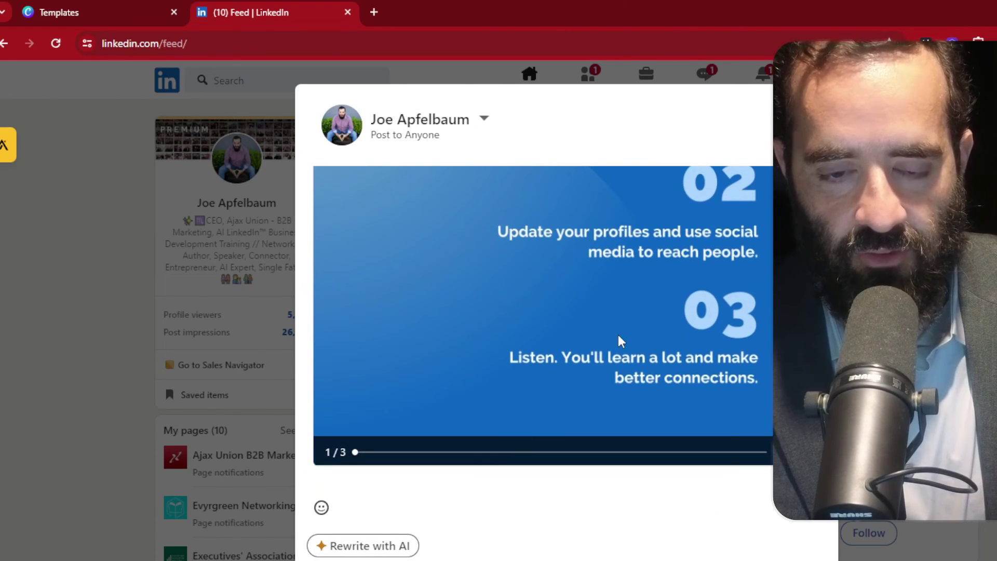
scroll(691, 436, "up", 5)
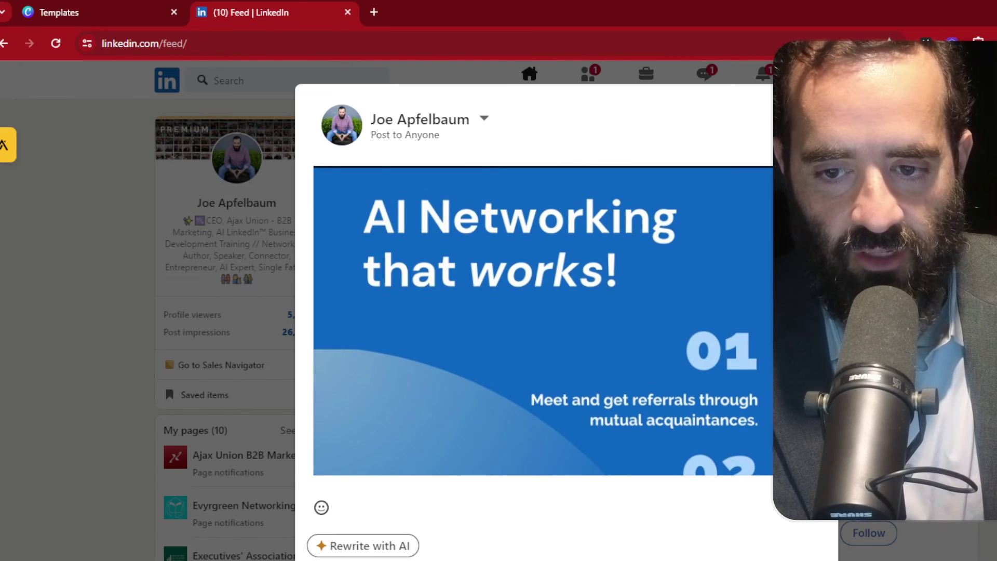
scroll(542, 320, "right", 3)
scroll(543, 320, "left", 3)
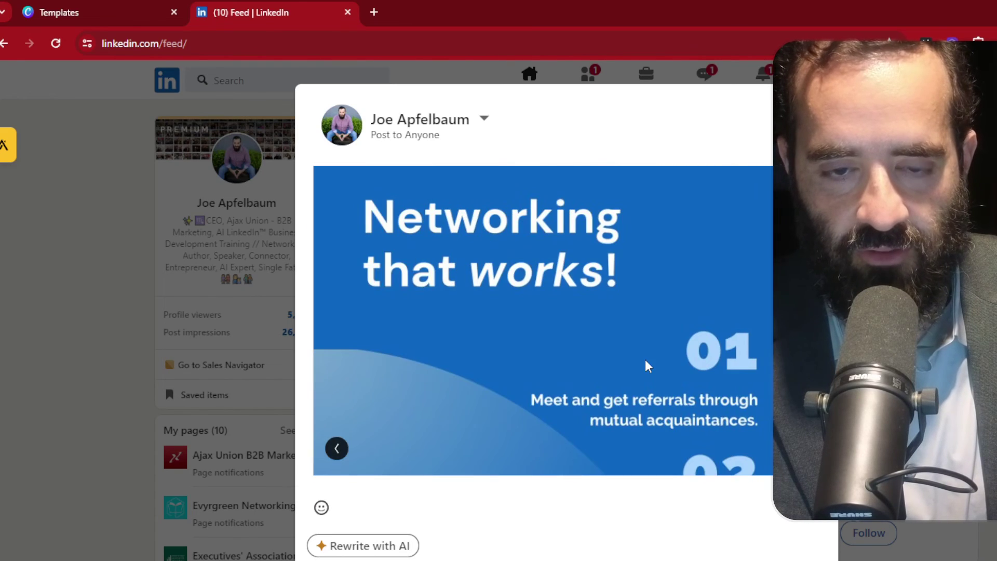
scroll(647, 367, "up", 10)
scroll(653, 350, "up", 5)
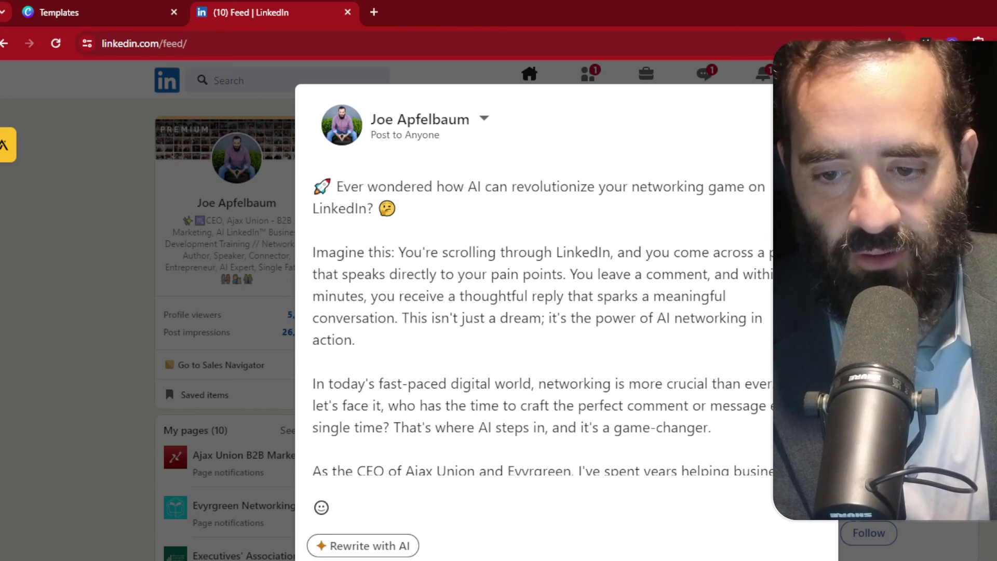
Step: View scheduling for May 16, 9:30 PM, then close it and discard the draft
left_click(757, 546)
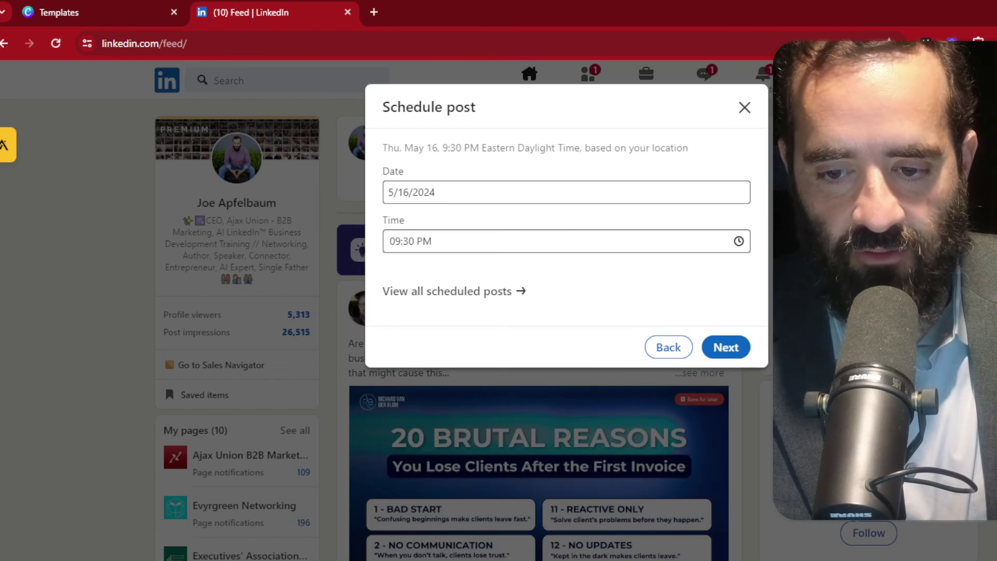
left_click(505, 192)
left_click(726, 387)
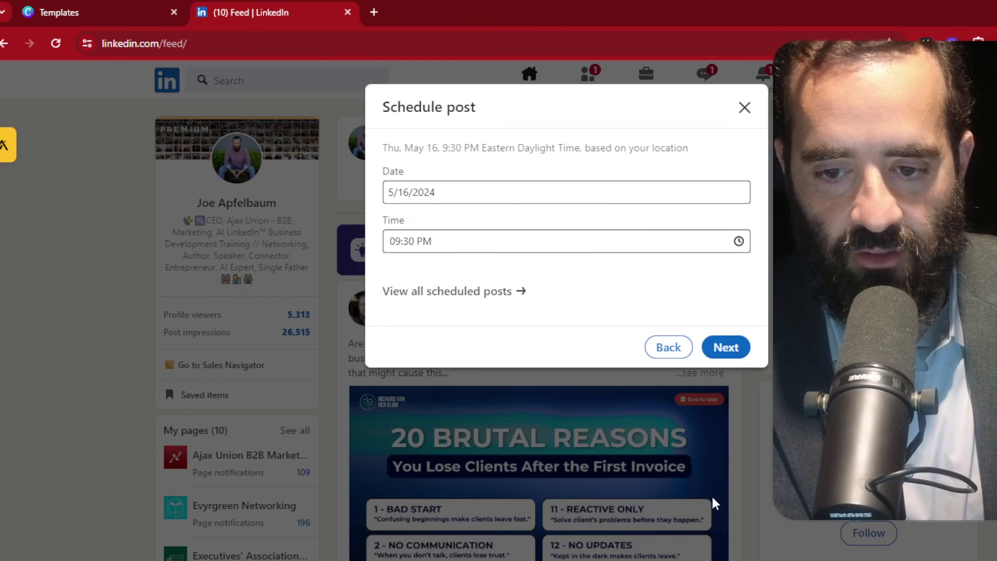
left_click(745, 107)
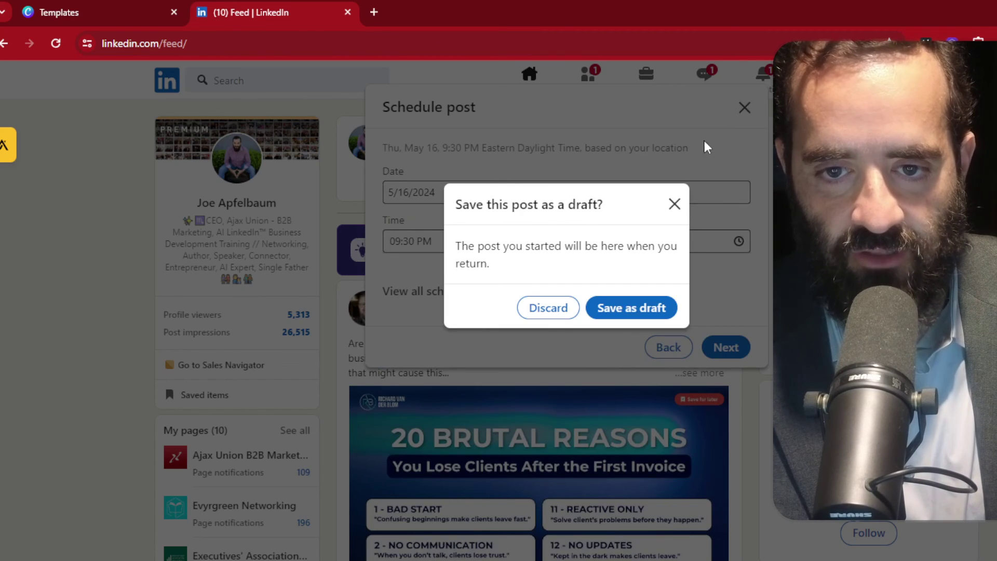
left_click(547, 308)
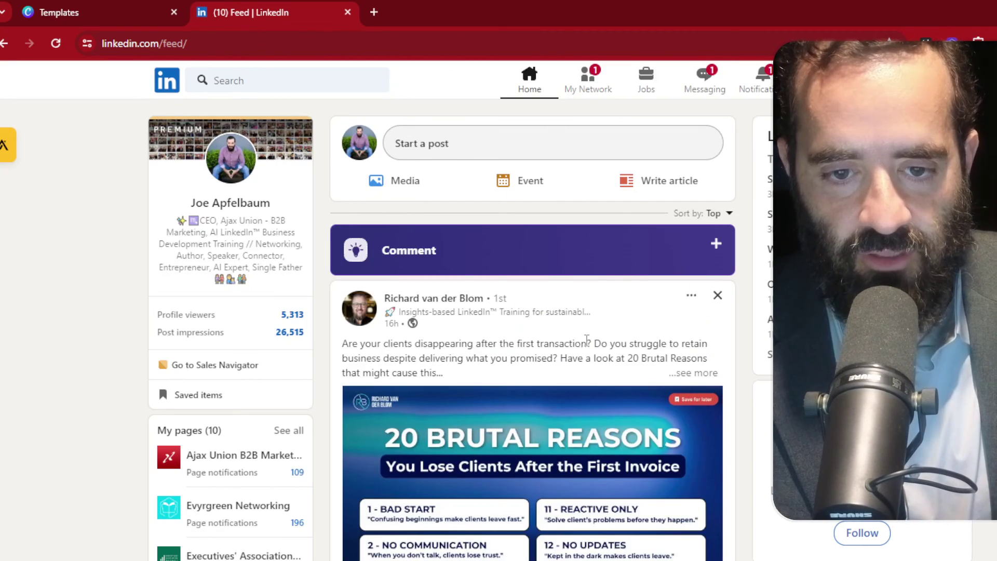
scroll(587, 339, "down", 5)
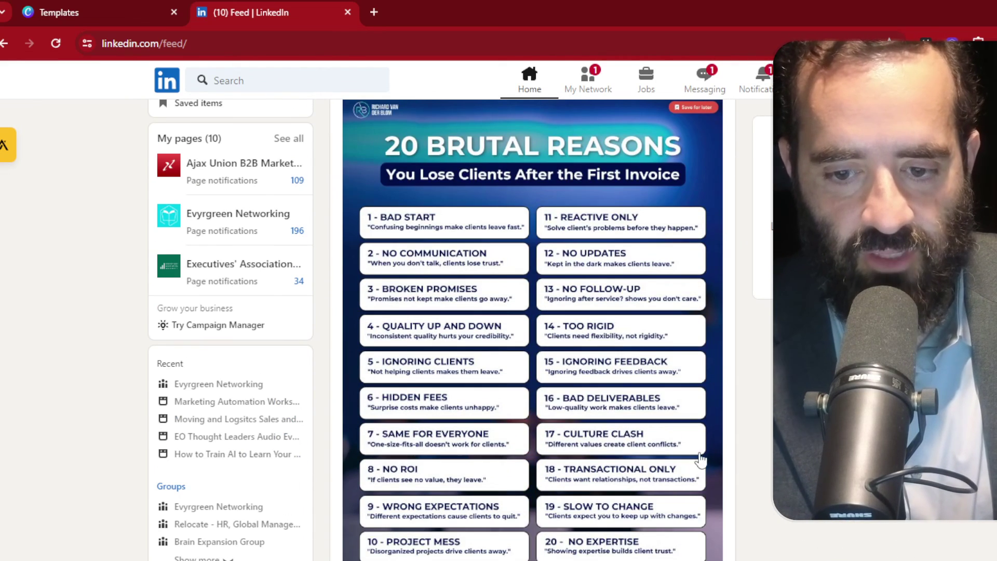
scroll(700, 458, "up", 5)
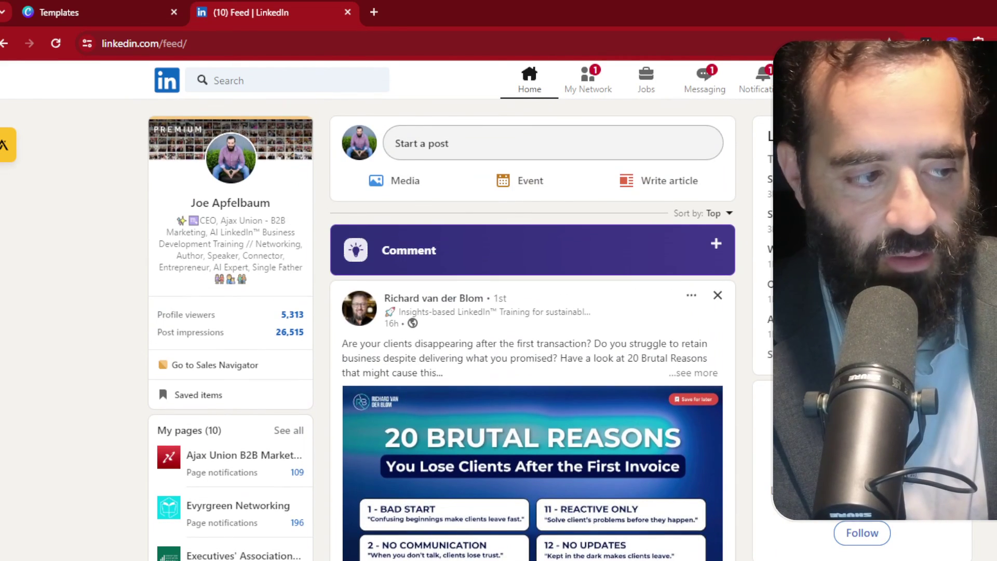